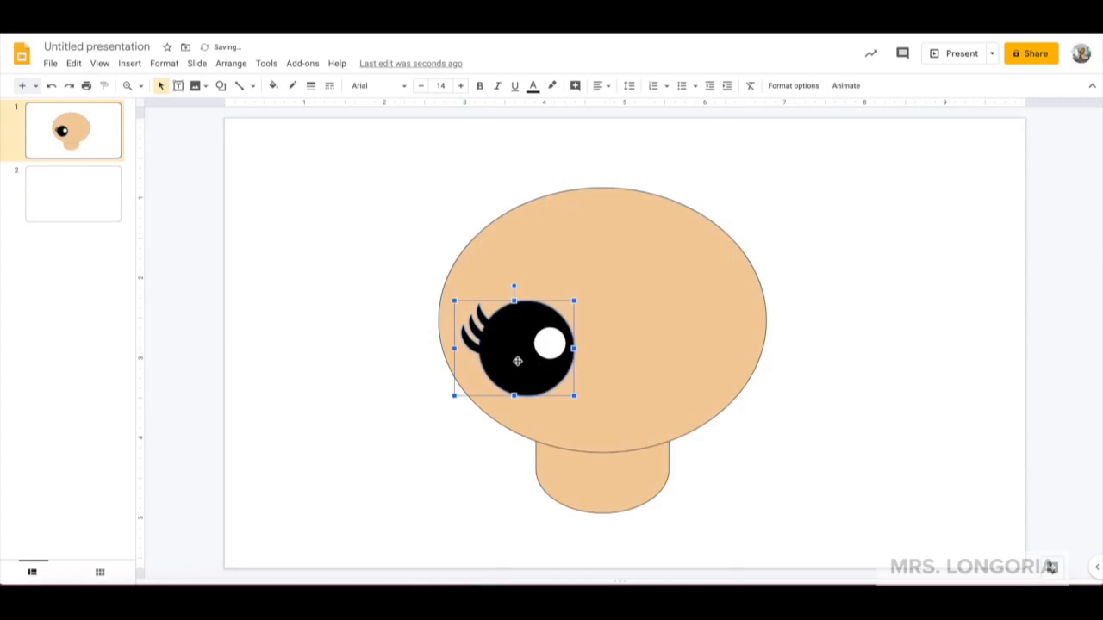
# Step: Copy and paste the left eye, placing the duplicate on the right half of the face
pyautogui.rightClick(516, 360)
pyautogui.click(566, 259)
pyautogui.rightClick(542, 345)
pyautogui.click(562, 278)
pyautogui.moveTo(538, 349); pyautogui.dragTo(671, 357)
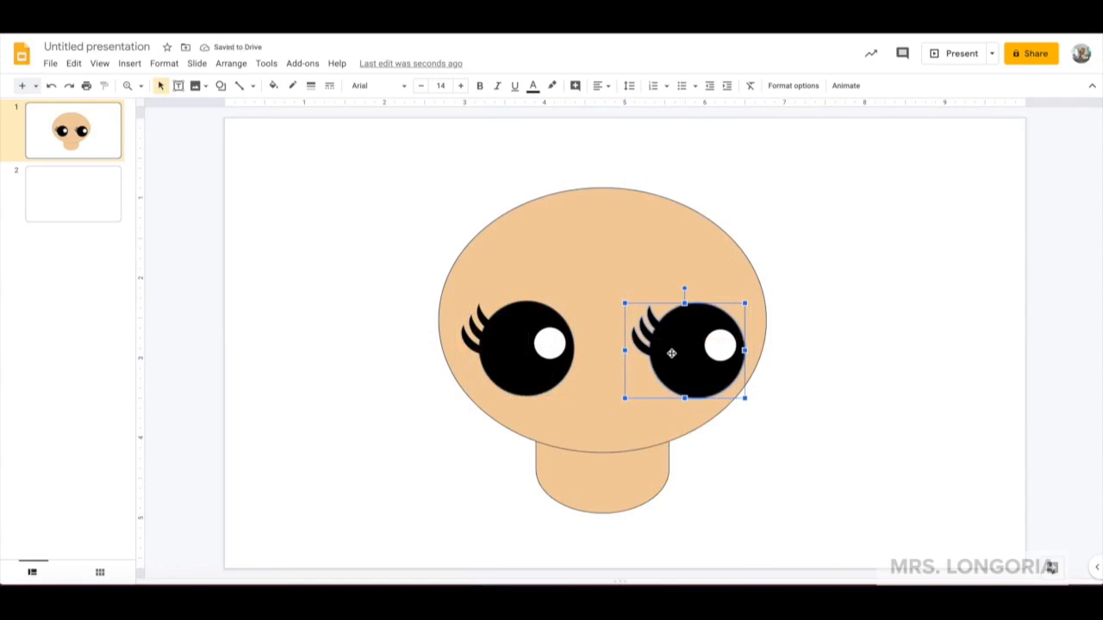
# Step: Ungroup the copied eye and flip its three eyelashes horizontally
pyautogui.rightClick(672, 353)
pyautogui.click(700, 449)
pyautogui.click(636, 338)
pyautogui.keyDown('shift'); pyautogui.click(646, 328); pyautogui.keyUp('shift')
pyautogui.keyDown('shift'); pyautogui.click(655, 321); pyautogui.keyUp('shift')
pyautogui.rightClick(667, 330)
pyautogui.moveTo(742, 307)
pyautogui.click(909, 351)
# Step: Move the flipped eyelashes to the right eye's outer edge, then group them and send them behind the eye
pyautogui.moveTo(654, 340); pyautogui.dragTo(744, 340)
pyautogui.press('Left')
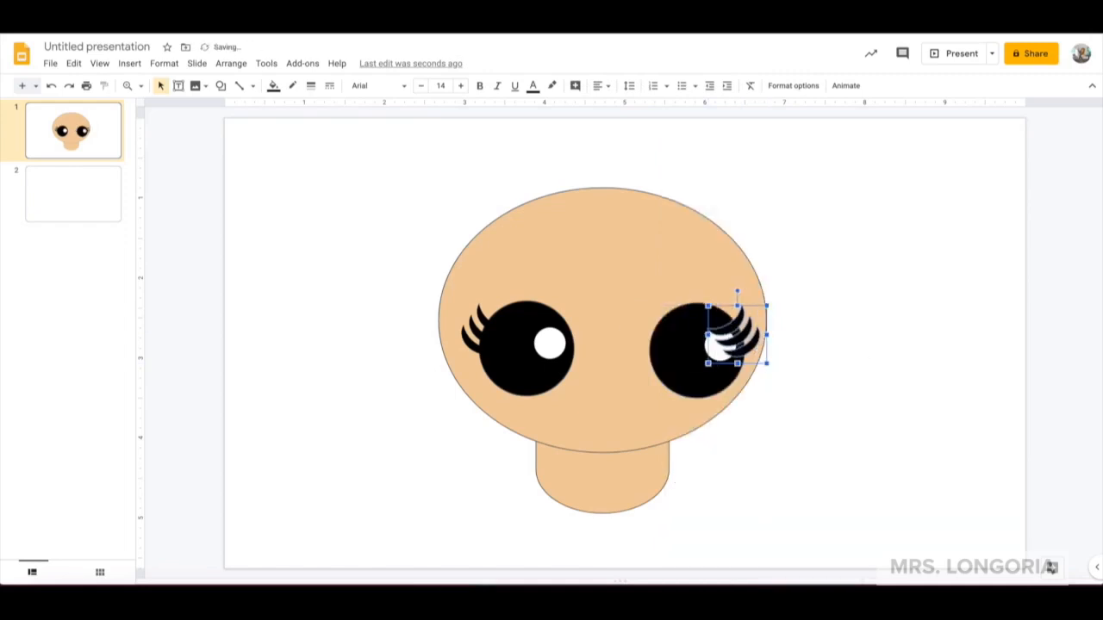
pyautogui.press('Right')
pyautogui.rightClick(729, 334)
pyautogui.click(771, 426)
pyautogui.rightClick(737, 341)
pyautogui.moveTo(769, 396)
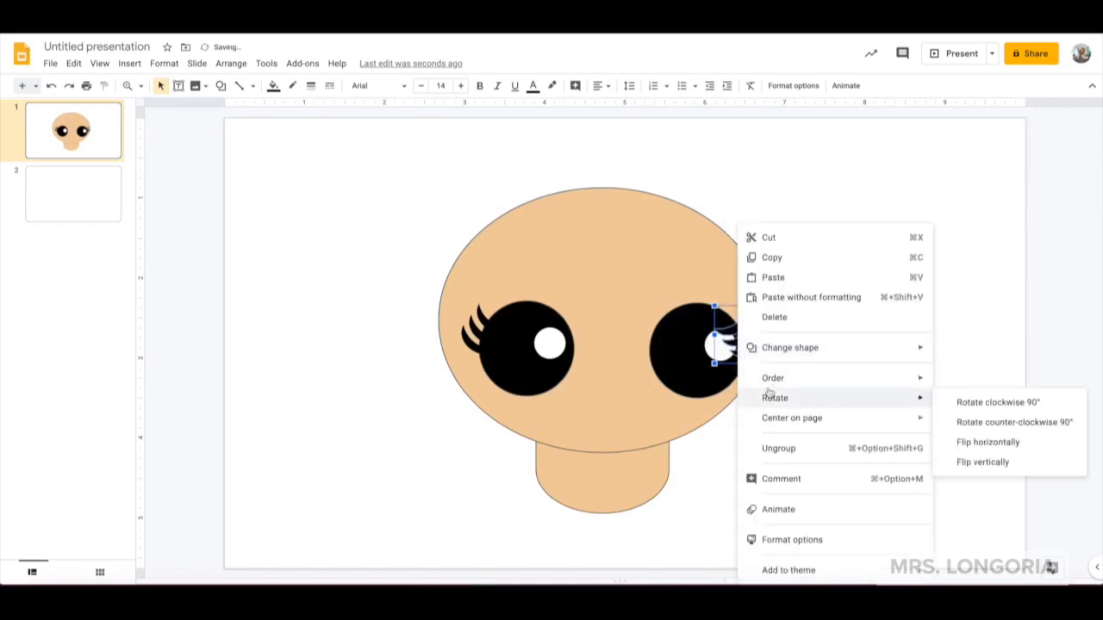
pyautogui.click(1000, 421)
# Step: Group the eyelashes with the right eye and shift that eye slightly toward the centre of the face
pyautogui.keyDown('shift'); pyautogui.click(722, 348); pyautogui.keyUp('shift')
pyautogui.rightClick(706, 345)
pyautogui.click(770, 428)
pyautogui.moveTo(695, 372); pyautogui.dragTo(688, 373)
# Step: Group both eyes together and reposition the pair centred on the face
pyautogui.keyDown('shift'); pyautogui.click(522, 359); pyautogui.keyUp('shift')
pyautogui.rightClick(523, 362)
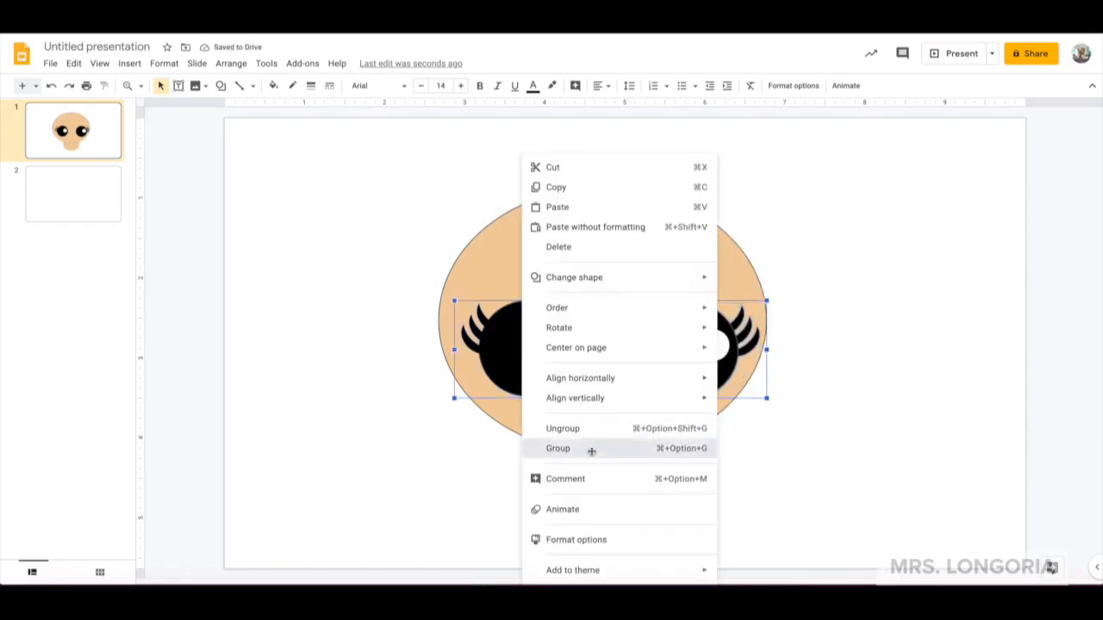
pyautogui.click(591, 448)
pyautogui.moveTo(522, 354); pyautogui.dragTo(530, 358)
pyautogui.click(399, 332)
# Step: Draw a small block arc between and below the eyes for the nose
pyautogui.click(220, 85)
pyautogui.moveTo(250, 108)
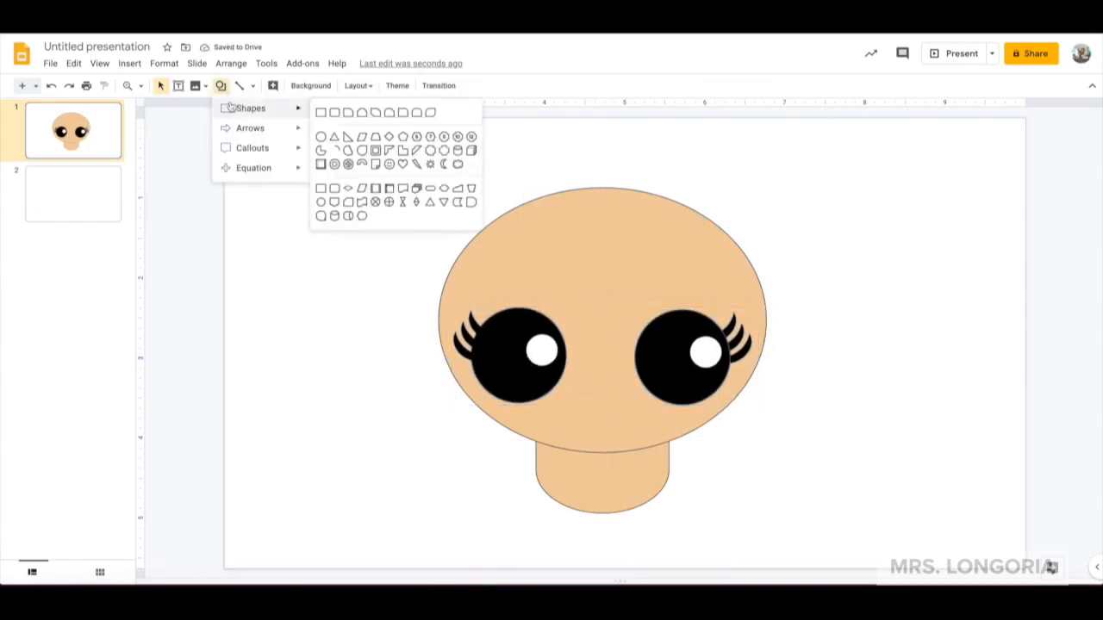
pyautogui.click(363, 164)
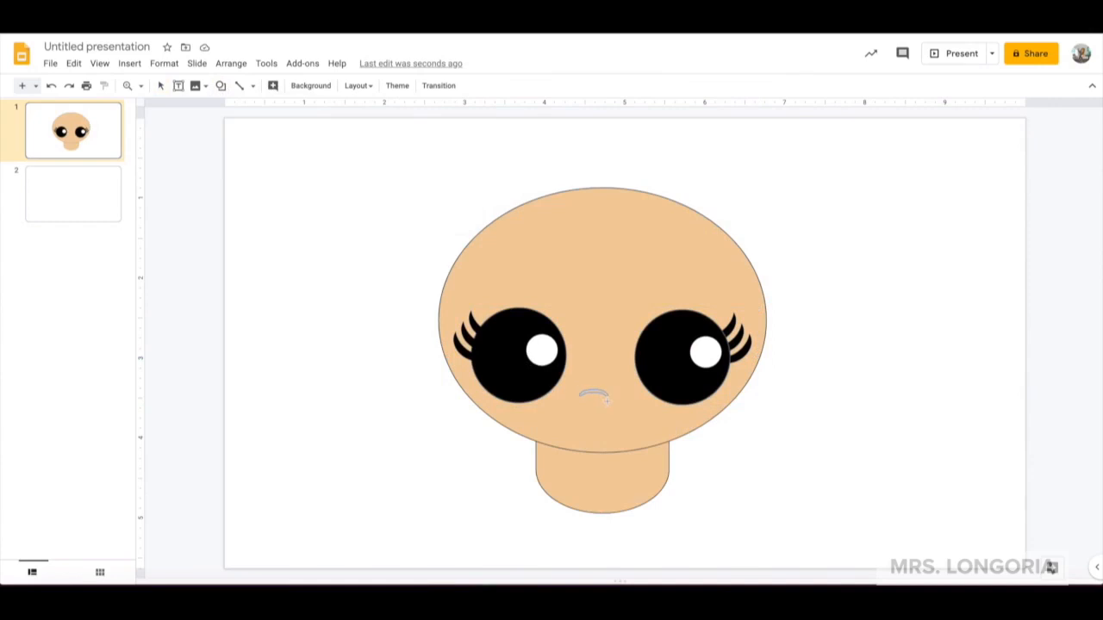
pyautogui.moveTo(607, 399); pyautogui.dragTo(611, 405)
# Step: Give the nose arc the custom darker tan fill and a transparent border, and centre it upside down on the face
pyautogui.click(273, 85)
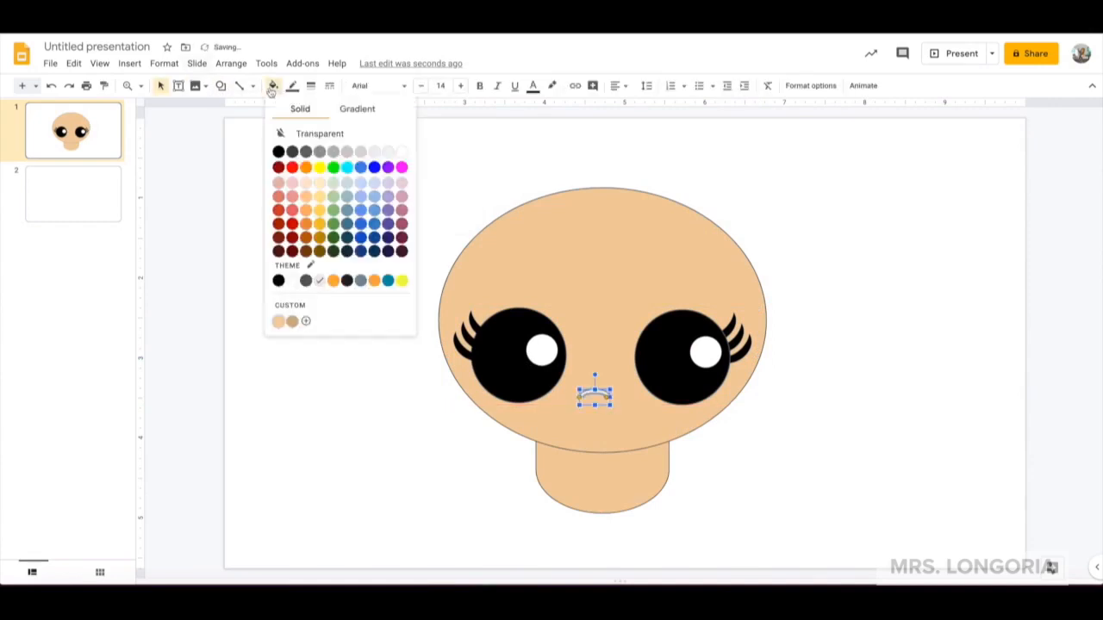
pyautogui.click(293, 323)
pyautogui.click(293, 85)
pyautogui.click(321, 110)
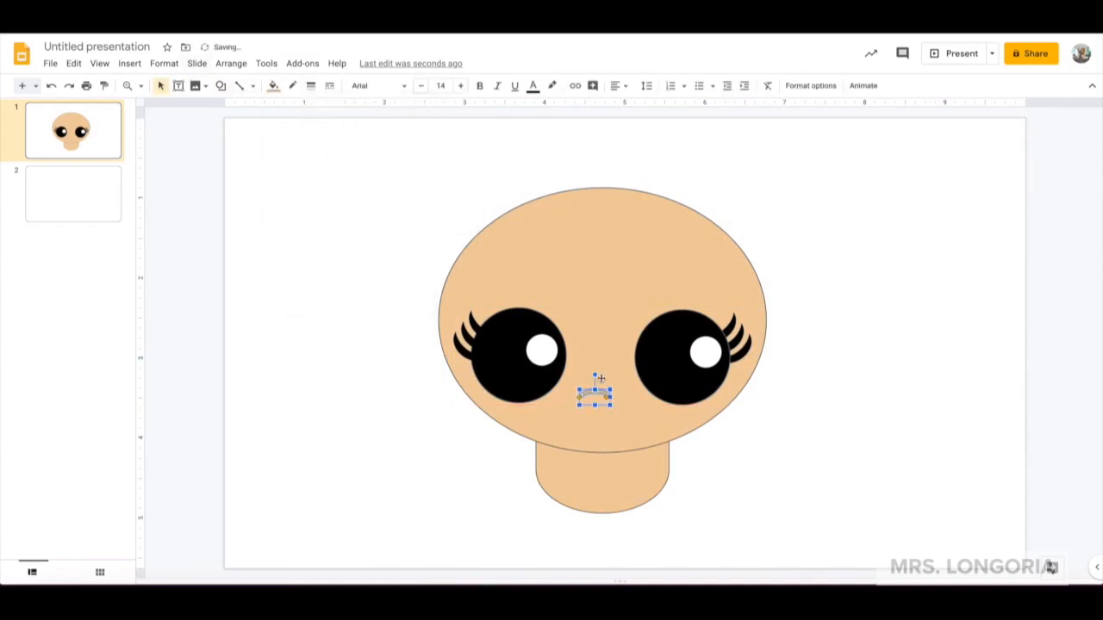
pyautogui.moveTo(594, 414); pyautogui.dragTo(616, 383)
# Step: Draw a delay flowchart shape beside the face as the lower lip, rotated flat side up and filled dark red
pyautogui.click(221, 85)
pyautogui.moveTo(248, 111)
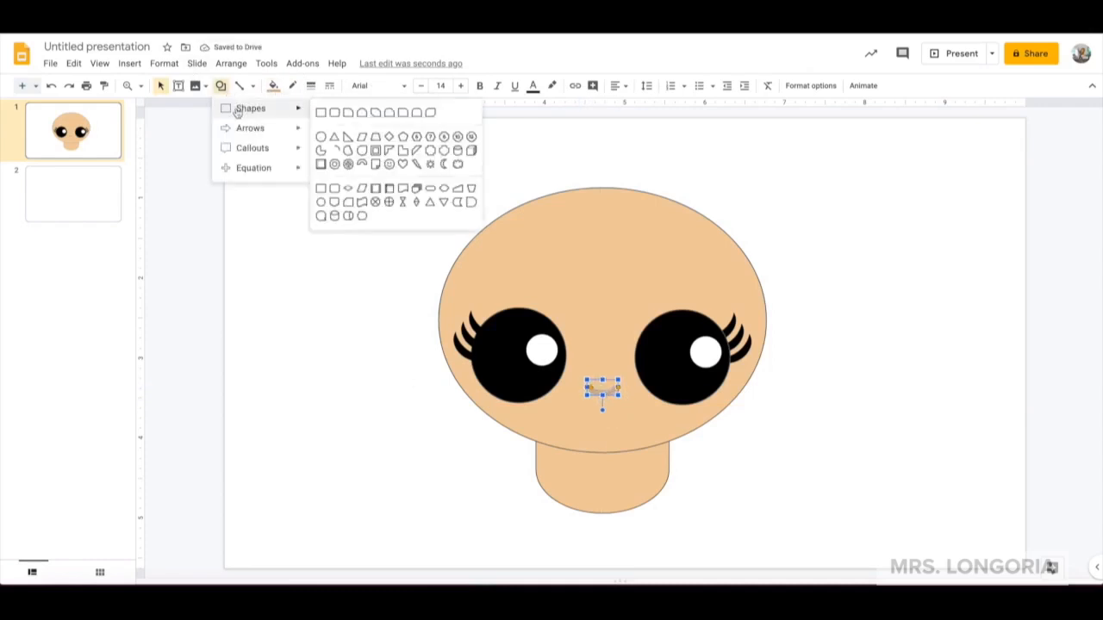
pyautogui.click(471, 203)
pyautogui.moveTo(284, 248); pyautogui.dragTo(317, 319)
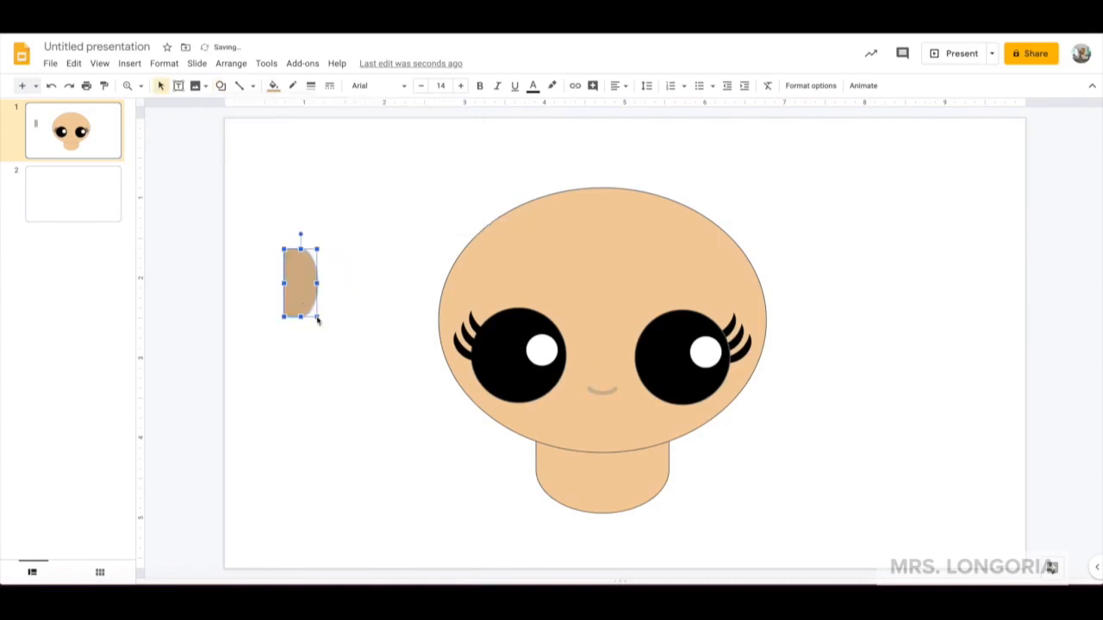
pyautogui.moveTo(302, 234); pyautogui.dragTo(354, 307)
pyautogui.click(273, 88)
pyautogui.click(295, 245)
# Step: Draw a small right triangle above the lower lip and fill it dark red
pyautogui.click(221, 87)
pyautogui.moveTo(226, 108)
pyautogui.click(351, 142)
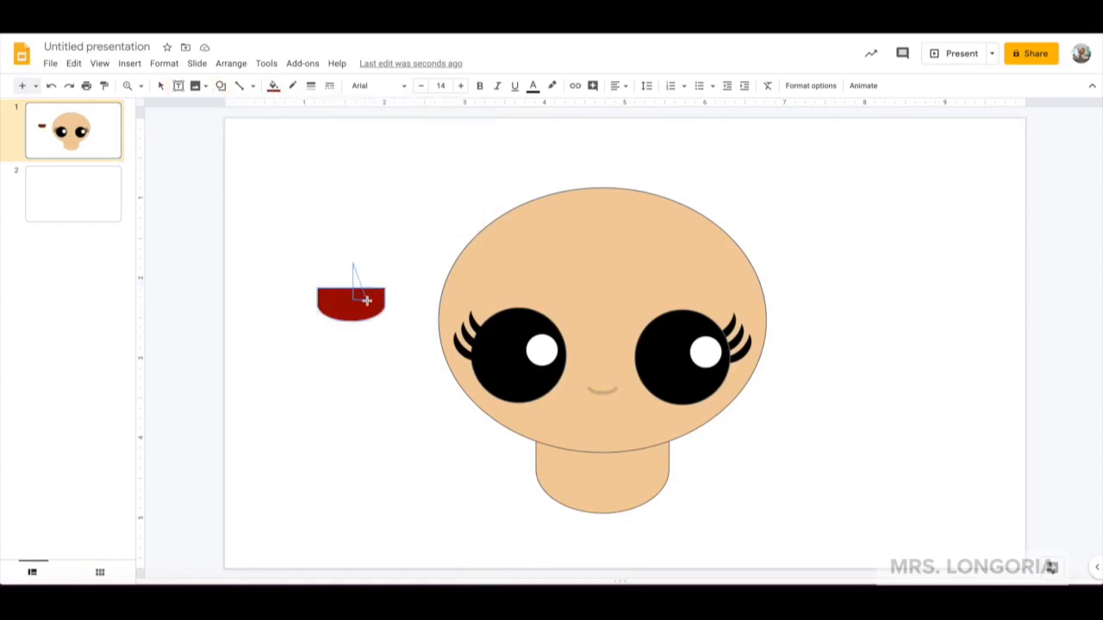
pyautogui.moveTo(393, 289); pyautogui.dragTo(393, 289)
pyautogui.click(273, 86)
pyautogui.click(295, 245)
# Step: Duplicate the red triangle, flip one horizontally, and place the pair as mirrored upper-lip halves on the lower lip
pyautogui.rightClick(365, 287)
pyautogui.click(369, 289)
pyautogui.rightClick(369, 290)
pyautogui.moveTo(465, 405)
pyautogui.click(623, 424)
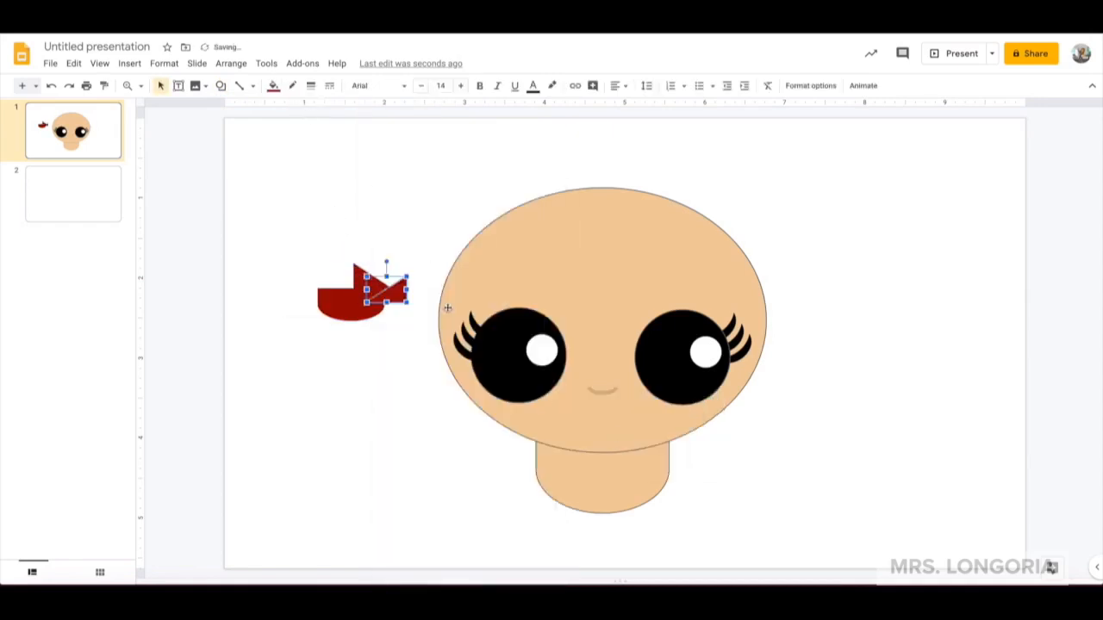
pyautogui.moveTo(338, 279); pyautogui.dragTo(370, 284)
pyautogui.click(349, 282)
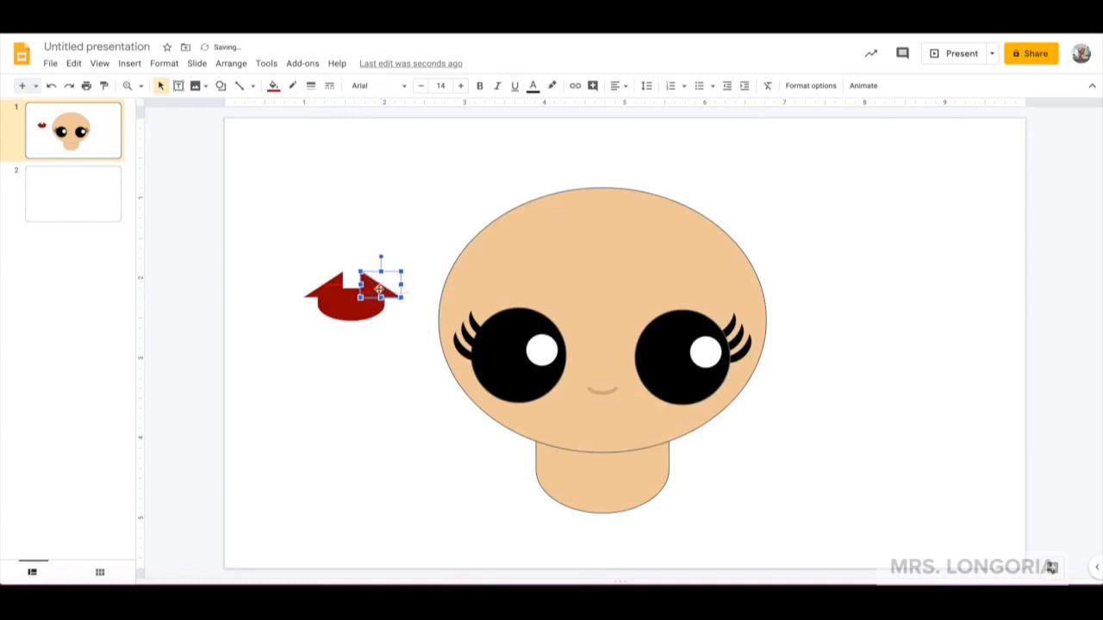
pyautogui.click(308, 190)
# Step: Draw a small heart in the gap between the two upper-lip triangles
pyautogui.click(221, 86)
pyautogui.moveTo(254, 107)
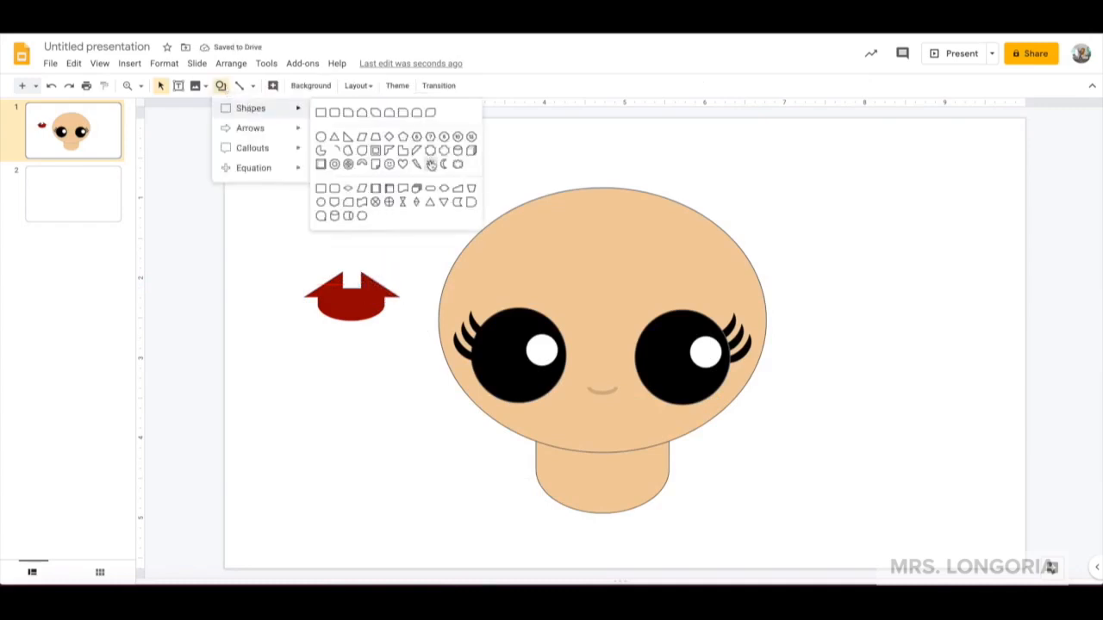
pyautogui.click(395, 168)
pyautogui.click(220, 85)
pyautogui.click(400, 166)
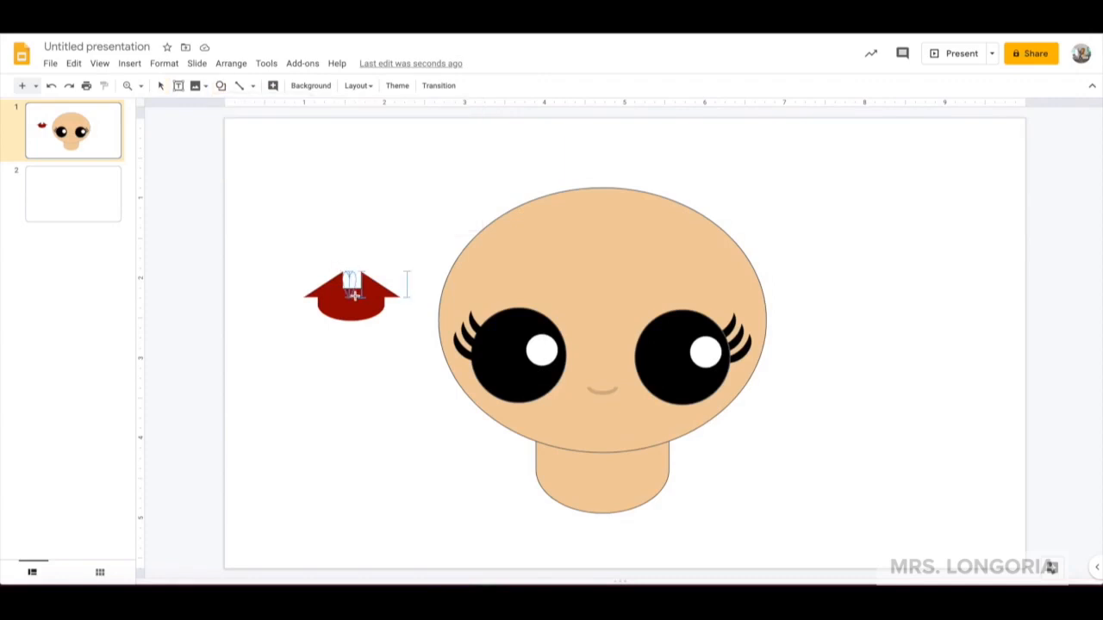
pyautogui.moveTo(368, 297); pyautogui.dragTo(374, 295)
# Step: Fill the heart dark red with a transparent border and adjust its position to close the gap in the upper lip
pyautogui.click(273, 86)
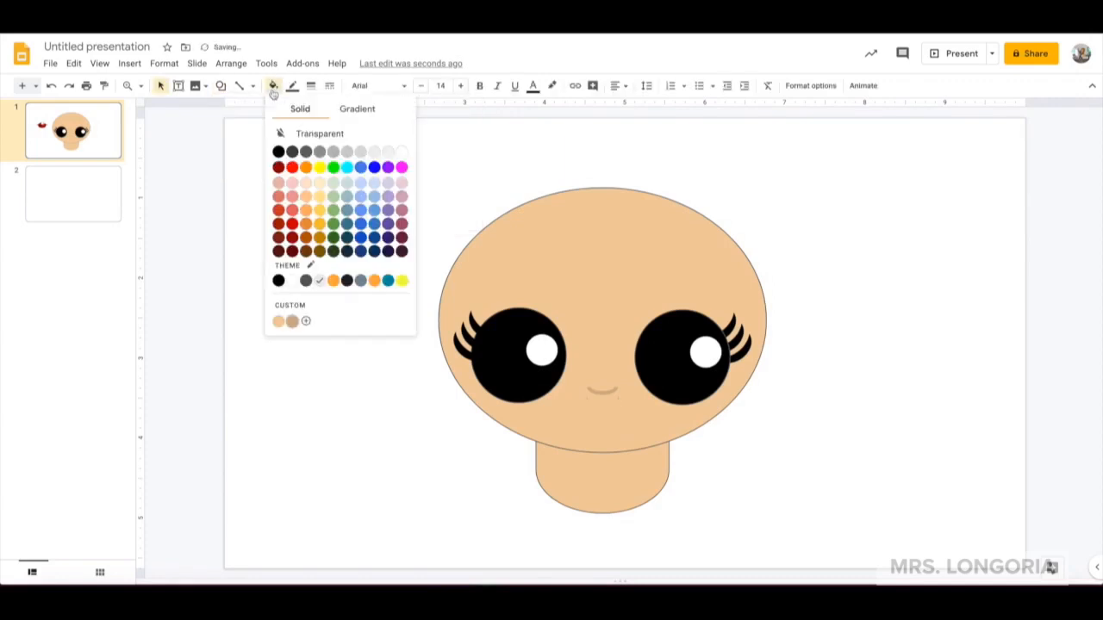
pyautogui.click(293, 239)
pyautogui.click(292, 86)
pyautogui.click(298, 108)
pyautogui.moveTo(360, 284); pyautogui.dragTo(355, 289)
pyautogui.press('Escape')
pyautogui.click(355, 291)
pyautogui.click(395, 256)
pyautogui.click(352, 286)
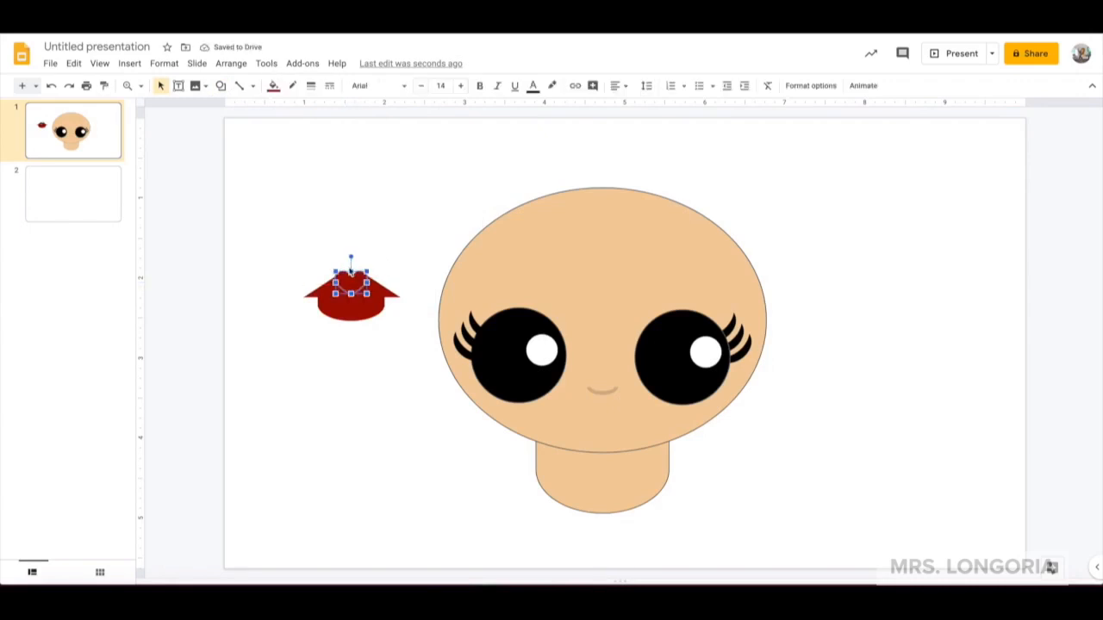
# Step: Group all the lip shapes and place them below the nose, scaled down to fit the face
pyautogui.press('Escape')
pyautogui.moveTo(303, 255); pyautogui.dragTo(401, 328)
pyautogui.rightClick(360, 297)
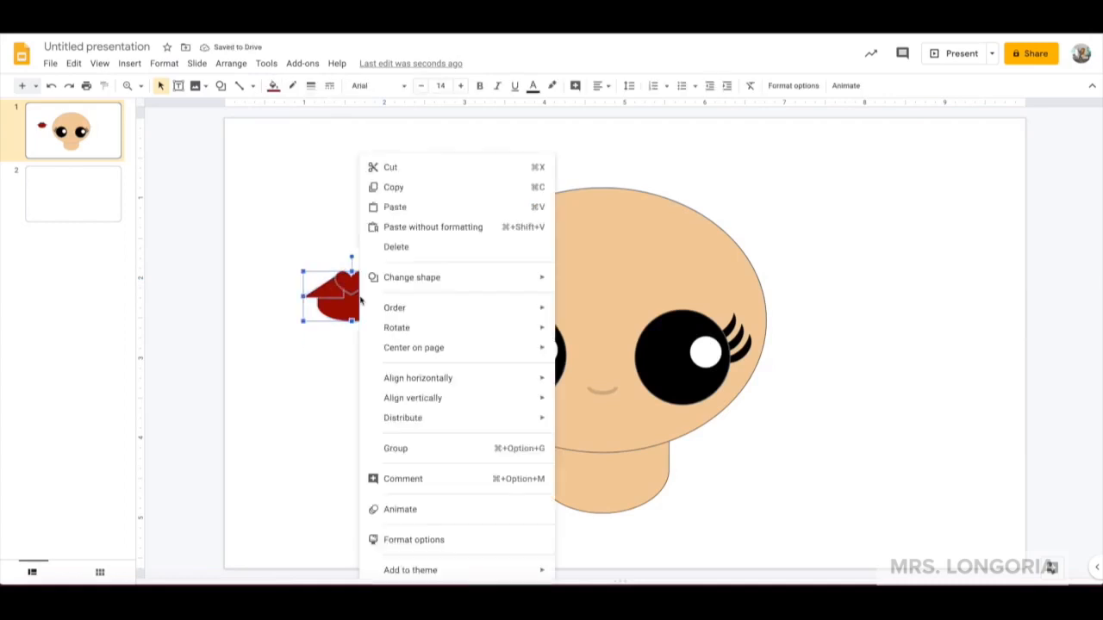
pyautogui.click(392, 448)
pyautogui.moveTo(599, 432); pyautogui.dragTo(604, 430)
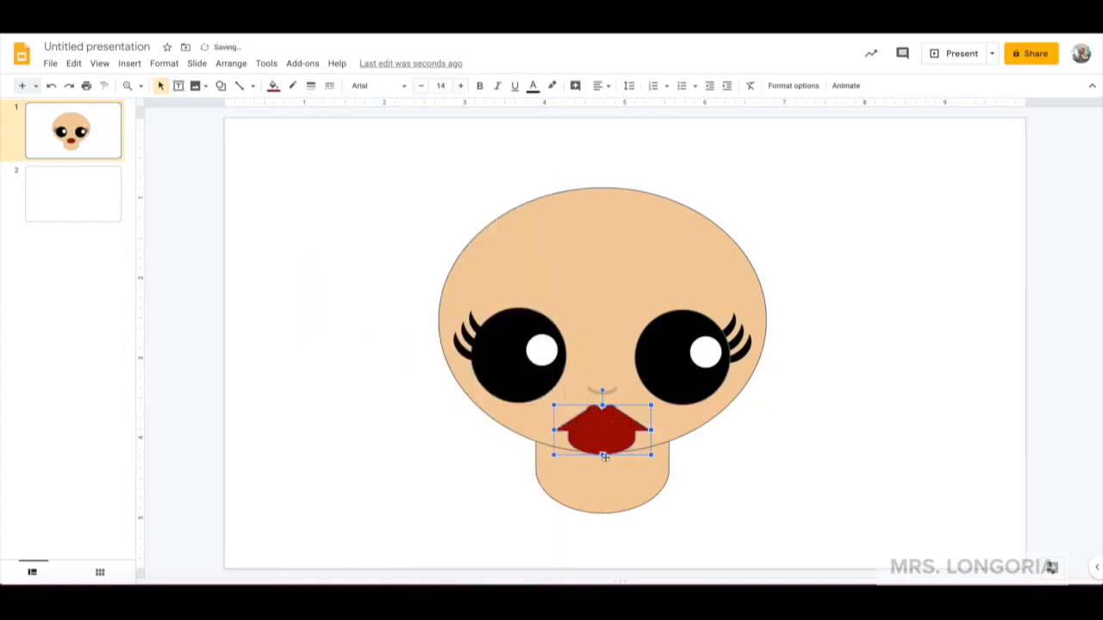
pyautogui.moveTo(554, 457); pyautogui.dragTo(609, 425)
# Step: Draw a tall, narrow moon shape beside the face and rotate it 90° into an upward arch
pyautogui.click(221, 86)
pyautogui.moveTo(244, 109)
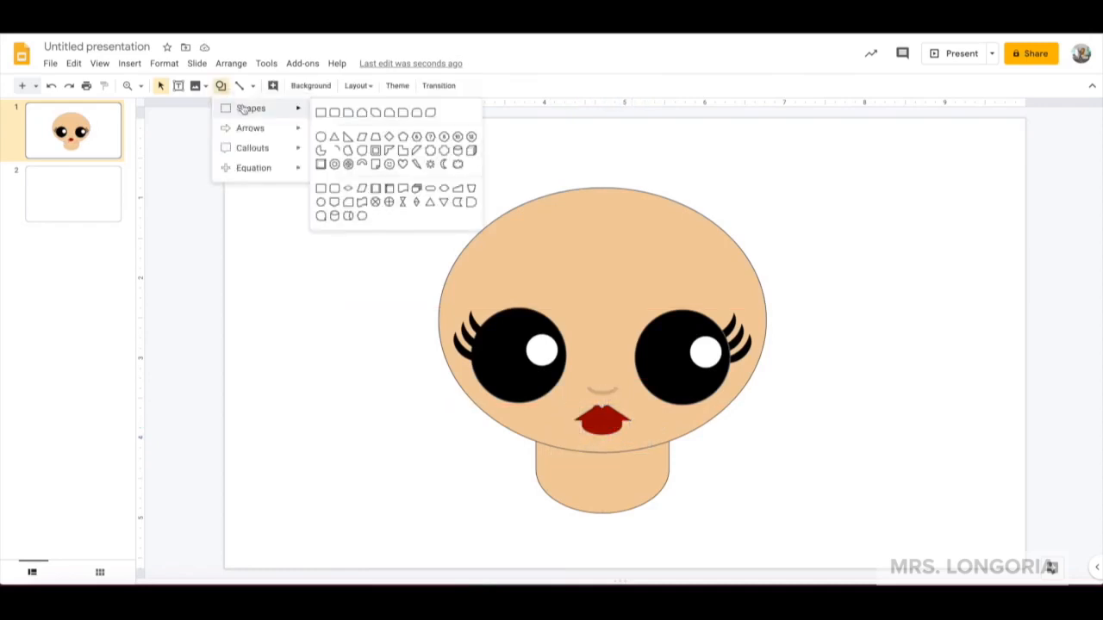
pyautogui.click(445, 166)
pyautogui.moveTo(319, 209); pyautogui.dragTo(346, 321)
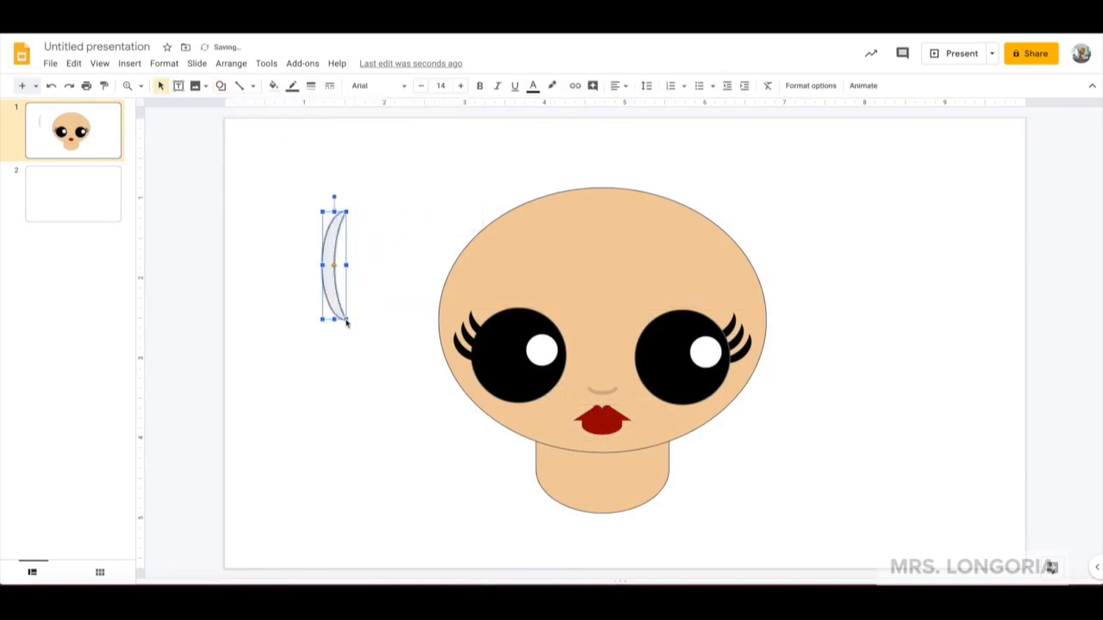
pyautogui.moveTo(335, 197); pyautogui.dragTo(401, 265)
# Step: Fill the moon shape black and fit it above the left eye as a wider, thicker eyebrow
pyautogui.click(273, 85)
pyautogui.click(278, 150)
pyautogui.moveTo(336, 258); pyautogui.dragTo(521, 289)
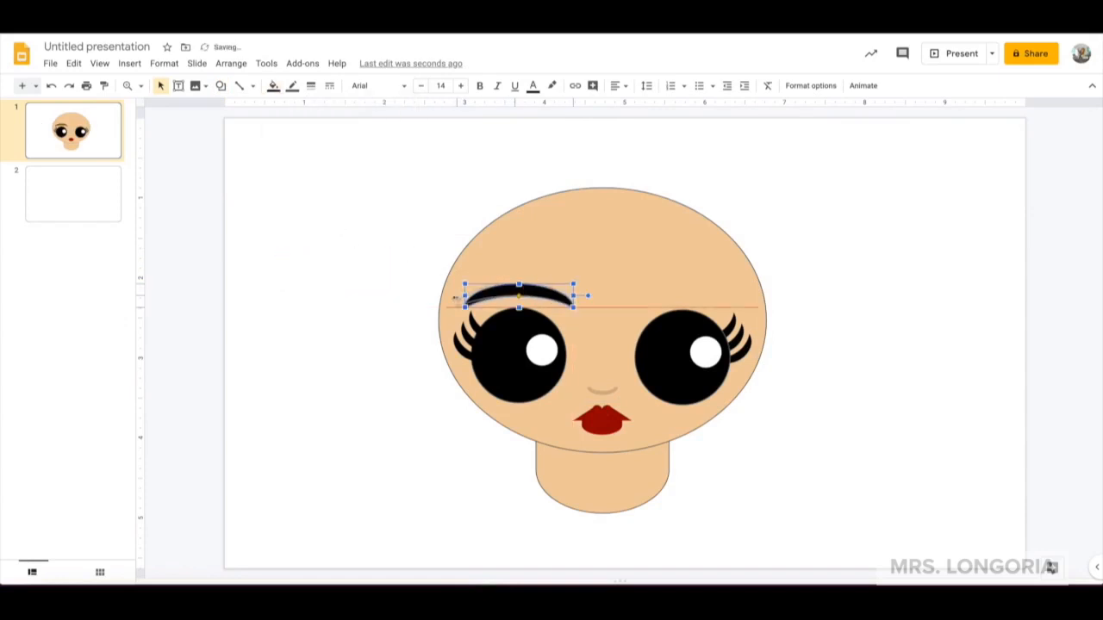
pyautogui.moveTo(446, 298); pyautogui.dragTo(445, 298)
pyautogui.moveTo(510, 284); pyautogui.dragTo(510, 274)
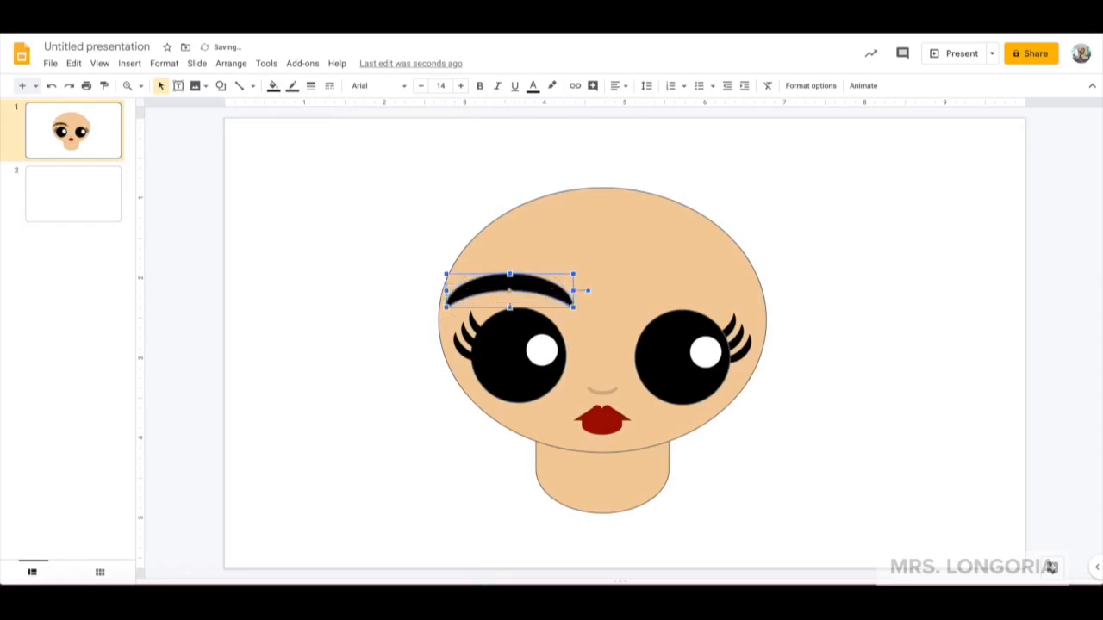
pyautogui.click(431, 249)
# Step: Copy and paste the left eyebrow, placing the duplicate above the right eye
pyautogui.click(517, 289)
pyautogui.rightClick(516, 288)
pyautogui.click(539, 216)
pyautogui.rightClick(515, 285)
pyautogui.click(543, 236)
pyautogui.moveTo(518, 297); pyautogui.dragTo(691, 301)
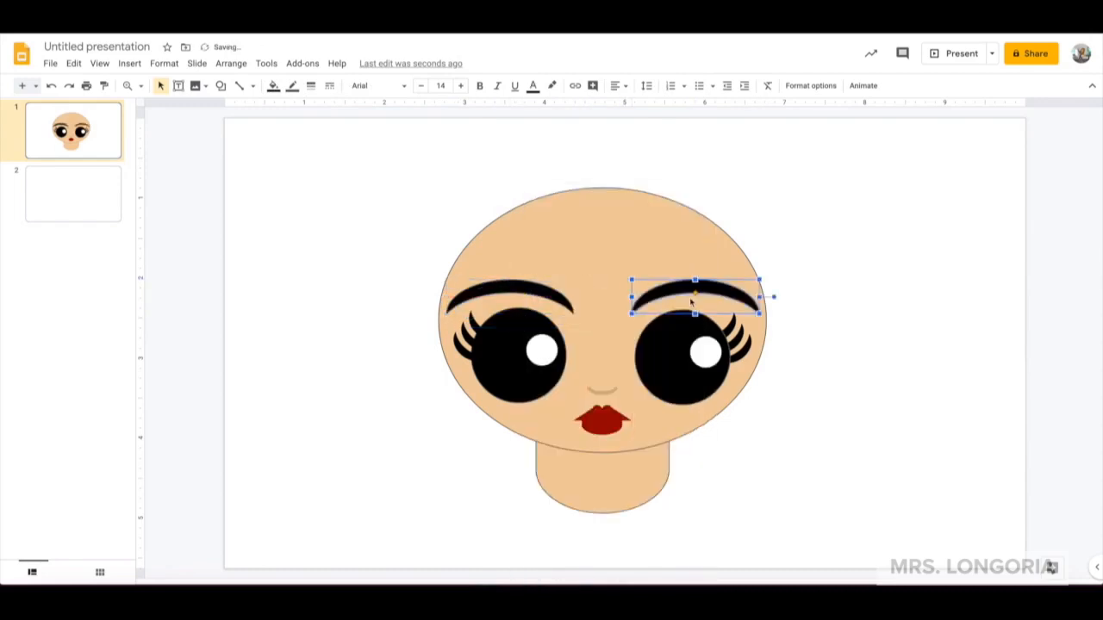
# Step: Shrink the grouped eyes slightly and lower both eyebrows to sit closer above them
pyautogui.click(665, 376)
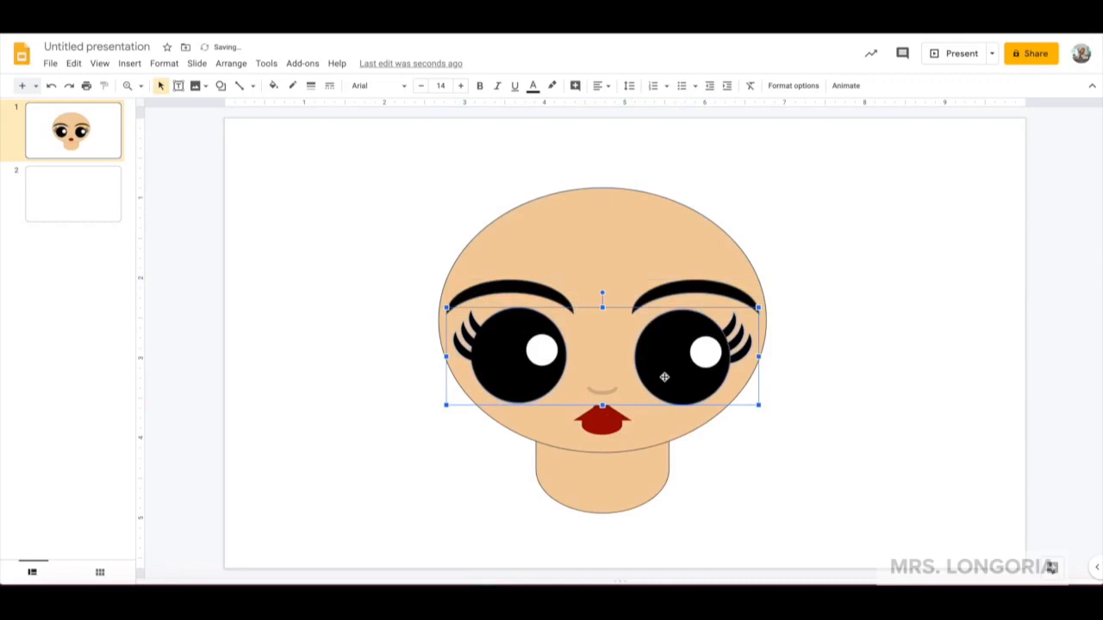
pyautogui.moveTo(564, 303); pyautogui.dragTo(564, 312)
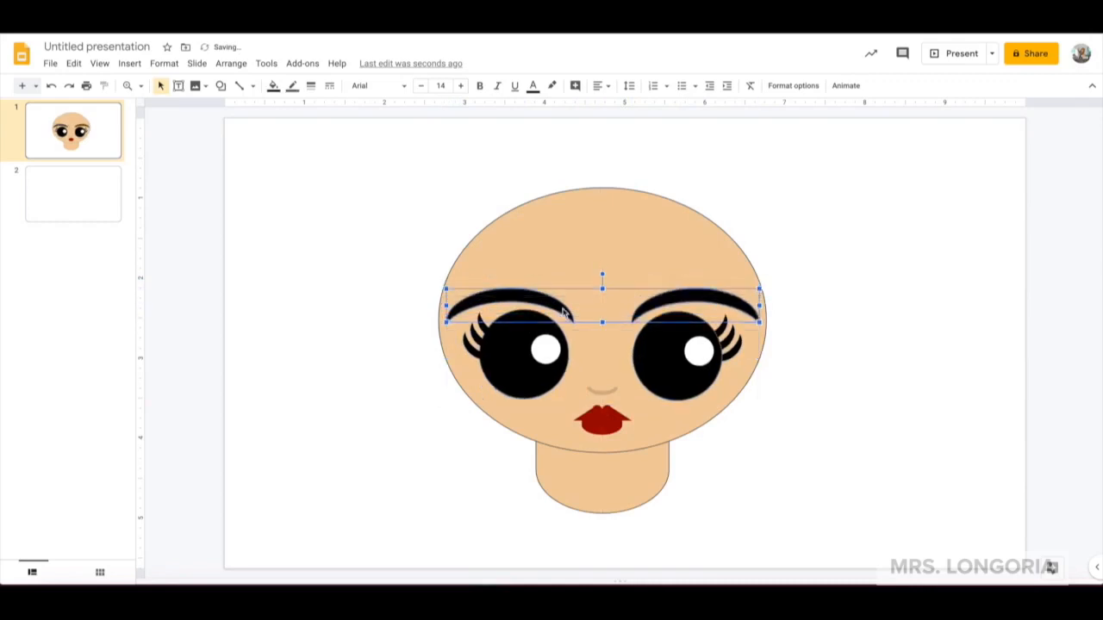
pyautogui.keyDown('shift'); pyautogui.click(540, 356); pyautogui.keyUp('shift')
pyautogui.moveTo(692, 373)
pyautogui.mouseDown()
pyautogui.moveTo(694, 385)
pyautogui.moveTo(694, 375)
pyautogui.mouseUp()
pyautogui.click(769, 446)
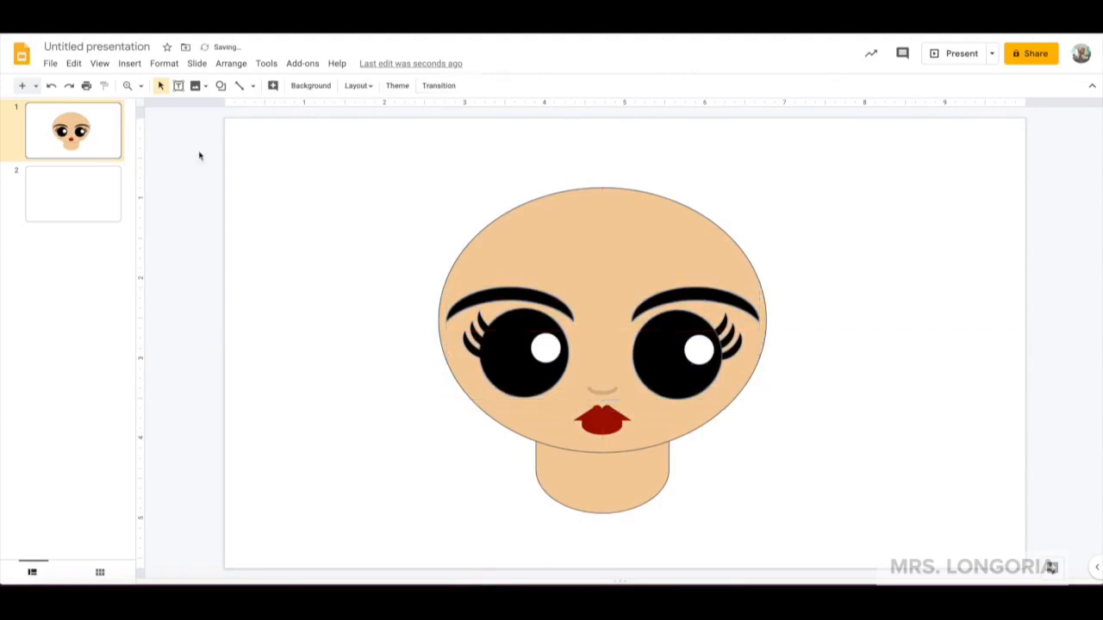
# Step: Draw a large oval covering the whole face for the hair and fill it dark brown
pyautogui.click(222, 87)
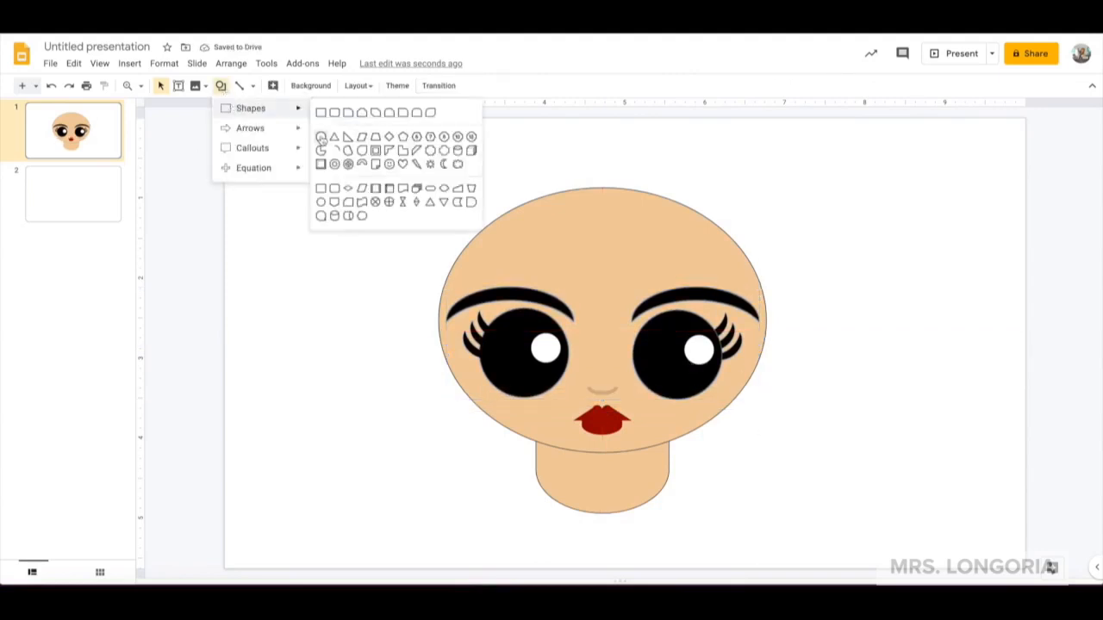
pyautogui.click(320, 139)
pyautogui.moveTo(392, 145); pyautogui.dragTo(791, 507)
pyautogui.moveTo(586, 197); pyautogui.dragTo(597, 205)
pyautogui.click(274, 85)
pyautogui.click(319, 251)
# Step: Send the brown hair oval to the back and raise it so more hair shows above the forehead
pyautogui.rightClick(516, 235)
pyautogui.moveTo(628, 376)
pyautogui.click(766, 423)
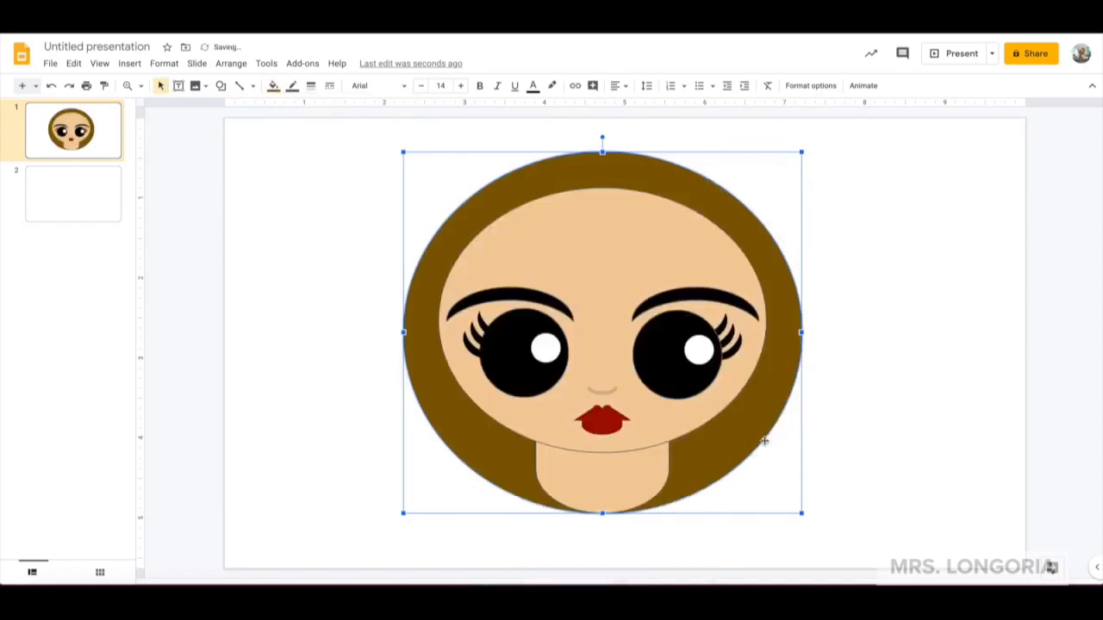
pyautogui.moveTo(703, 461); pyautogui.dragTo(727, 442)
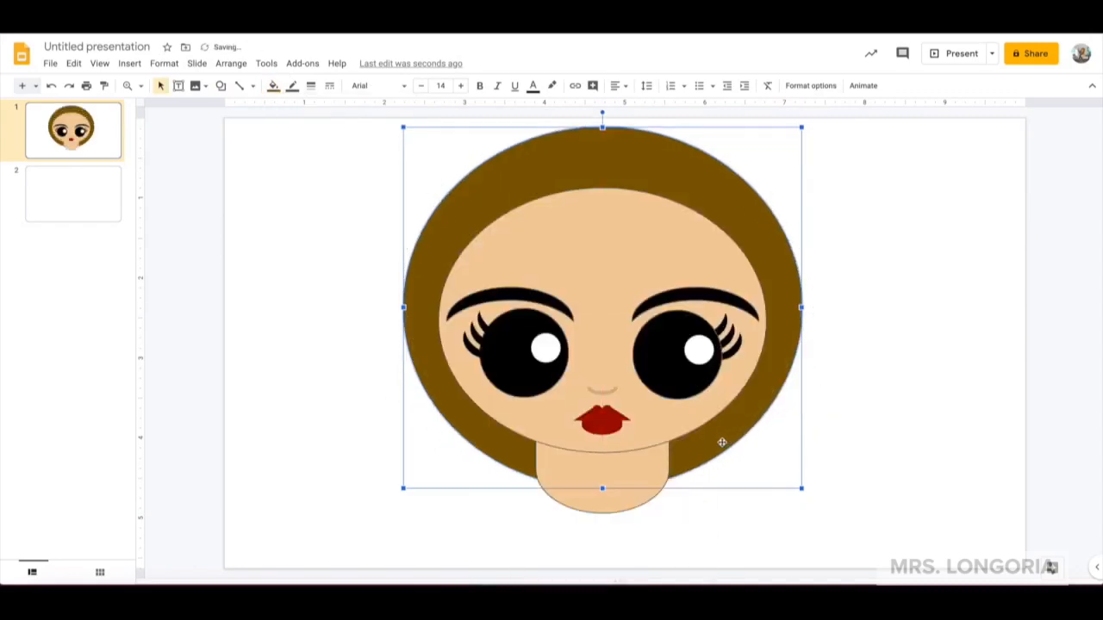
# Step: Draw a circle filled with the custom skin tone and place it on the left edge of the face
pyautogui.click(220, 86)
pyautogui.moveTo(231, 107)
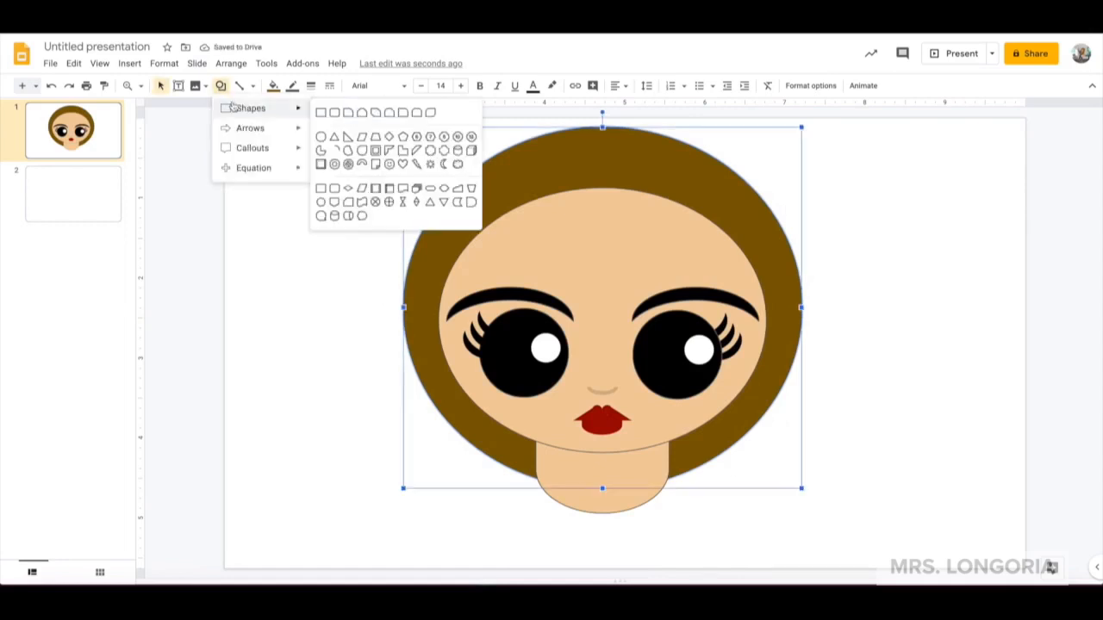
pyautogui.click(321, 137)
pyautogui.moveTo(384, 303); pyautogui.dragTo(460, 373)
pyautogui.click(270, 85)
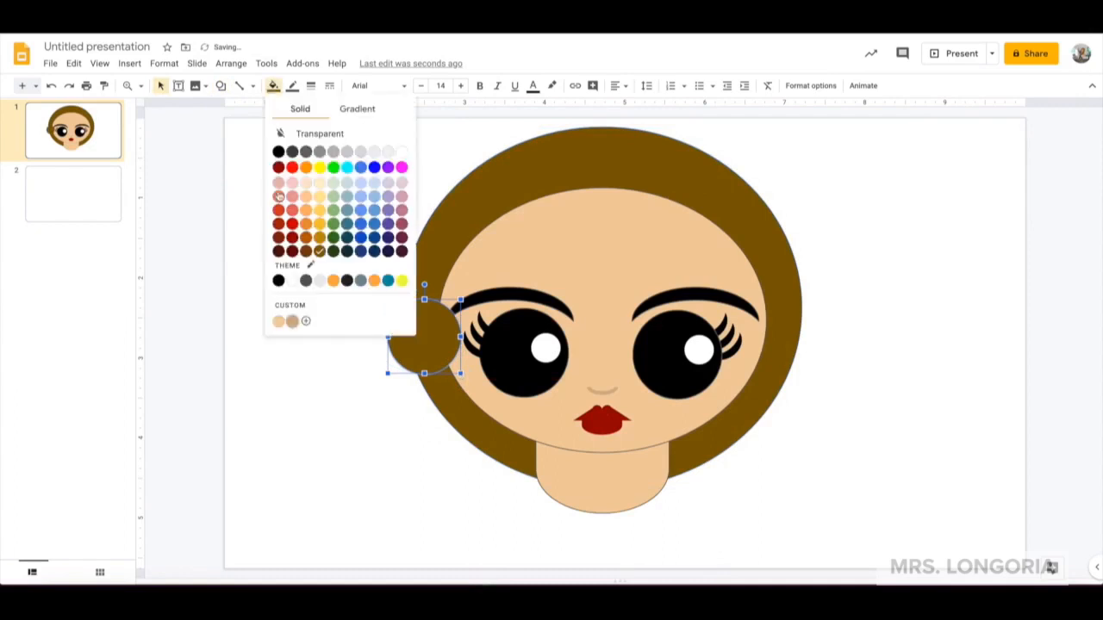
pyautogui.click(280, 323)
pyautogui.moveTo(425, 324); pyautogui.dragTo(458, 361)
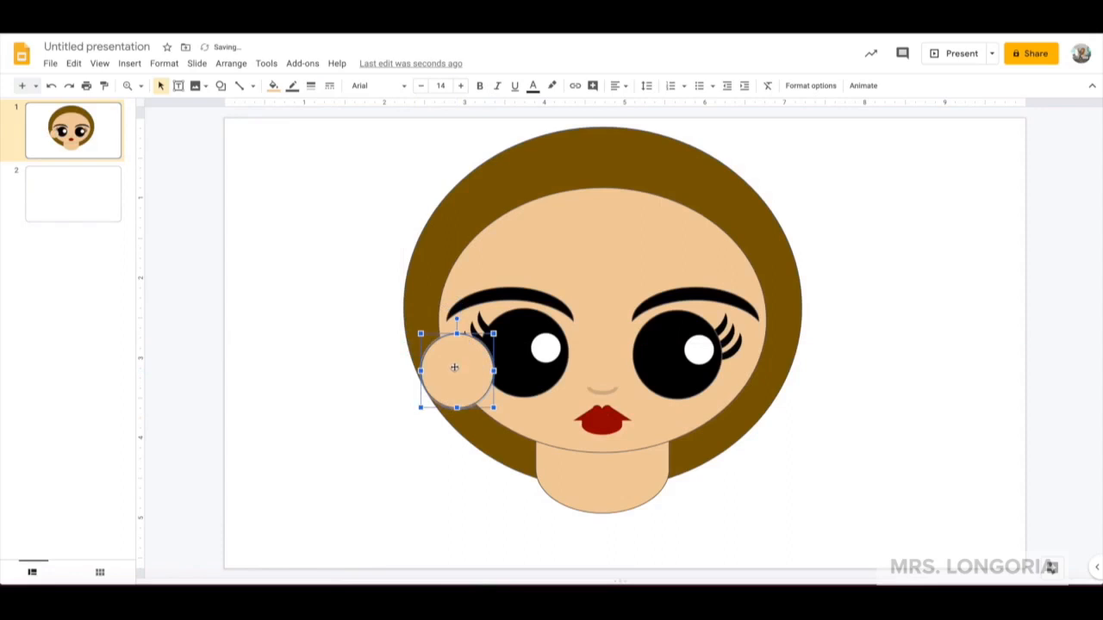
# Step: Duplicate the skin-toned circle onto the right edge of the face and select both circles
pyautogui.rightClick(446, 370)
pyautogui.click(509, 219)
pyautogui.rightClick(455, 359)
pyautogui.click(505, 238)
pyautogui.moveTo(457, 382); pyautogui.dragTo(744, 379)
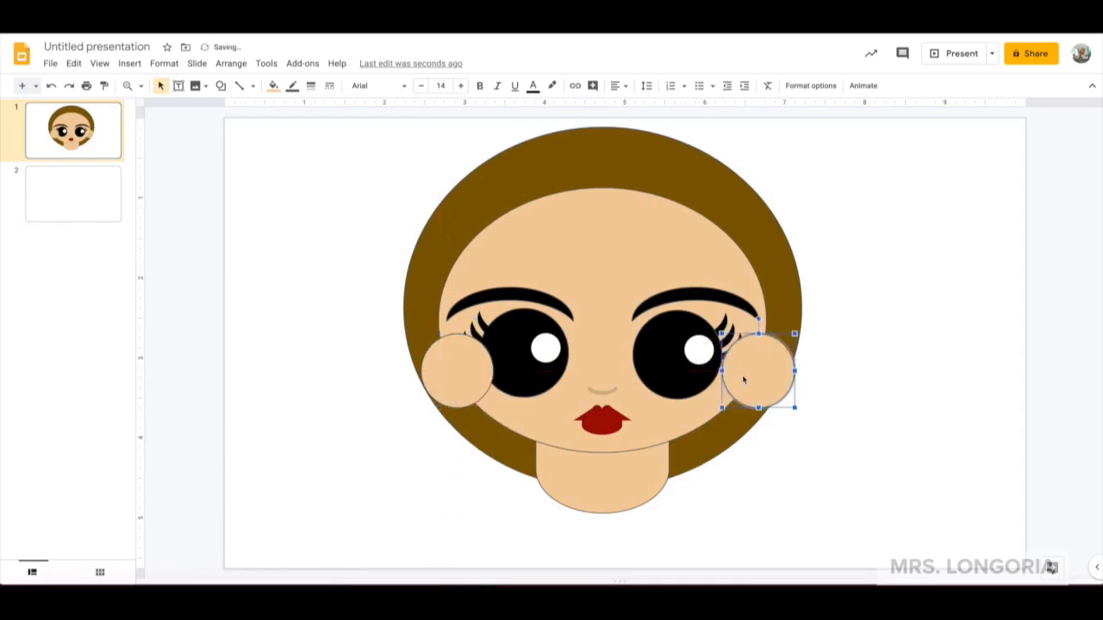
pyautogui.keyDown('shift'); pyautogui.click(465, 379); pyautogui.keyUp('shift')
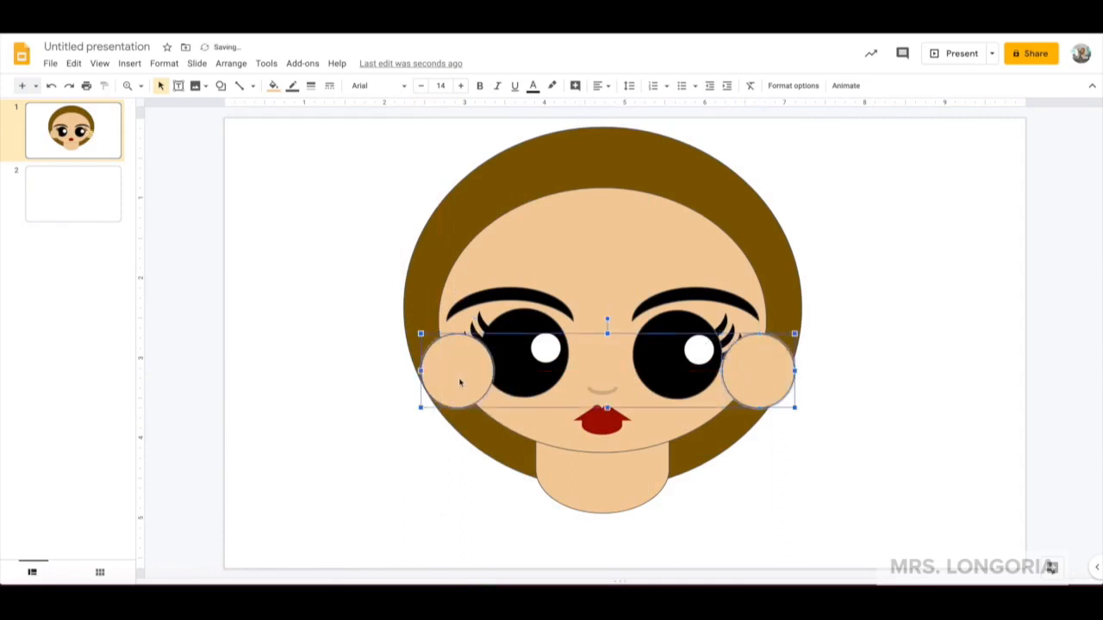
# Step: Group the two skin-toned ear circles, centre them on the face and send the group to the back
pyautogui.rightClick(461, 382)
pyautogui.click(509, 449)
pyautogui.moveTo(753, 370); pyautogui.dragTo(748, 372)
pyautogui.rightClick(748, 372)
pyautogui.moveTo(787, 382)
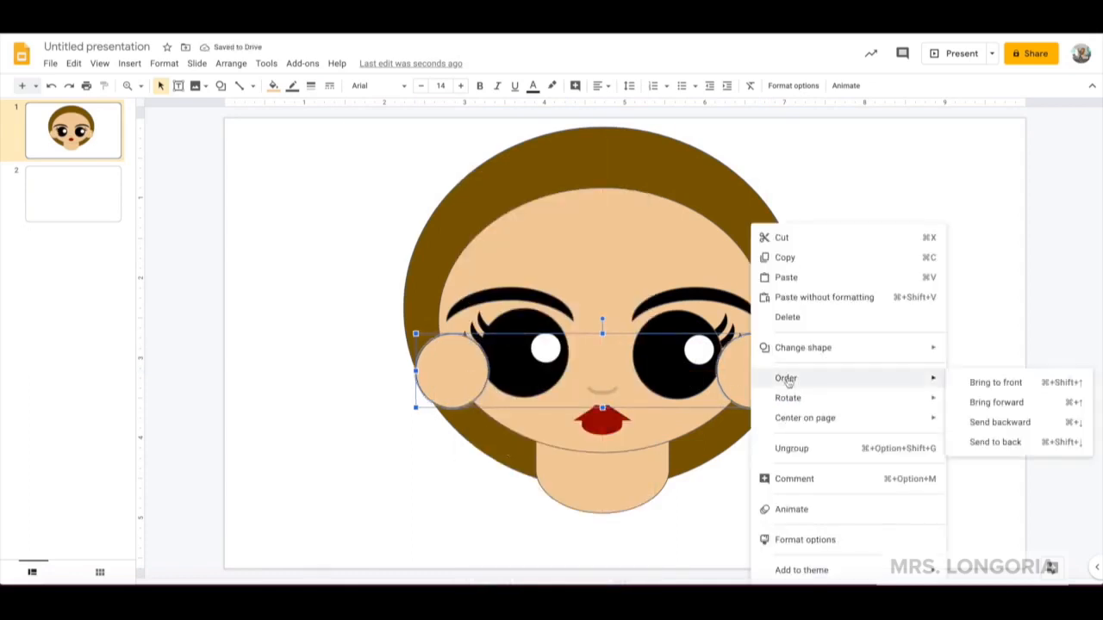
pyautogui.click(987, 443)
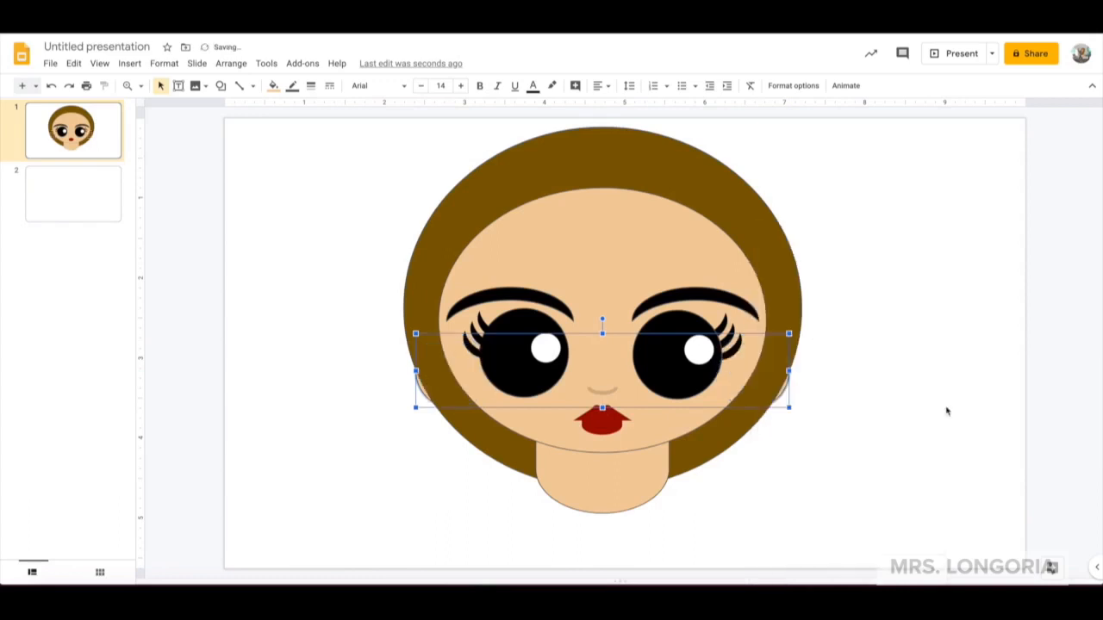
# Step: Send the brown hair oval to the back so it sits behind the ears
pyautogui.click(768, 238)
pyautogui.rightClick(768, 242)
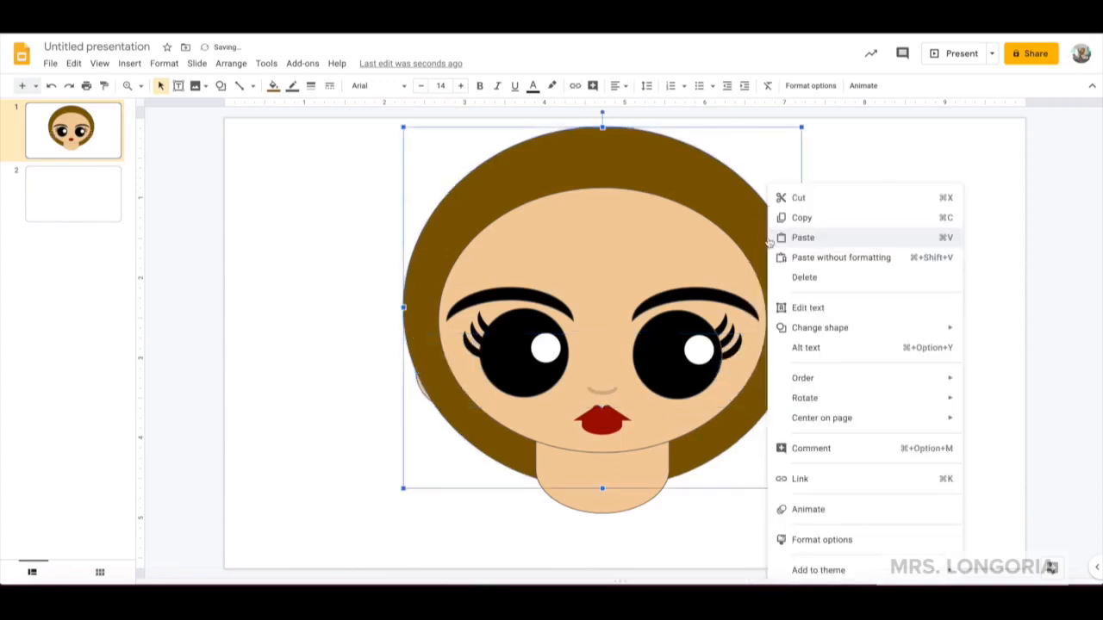
pyautogui.moveTo(845, 384)
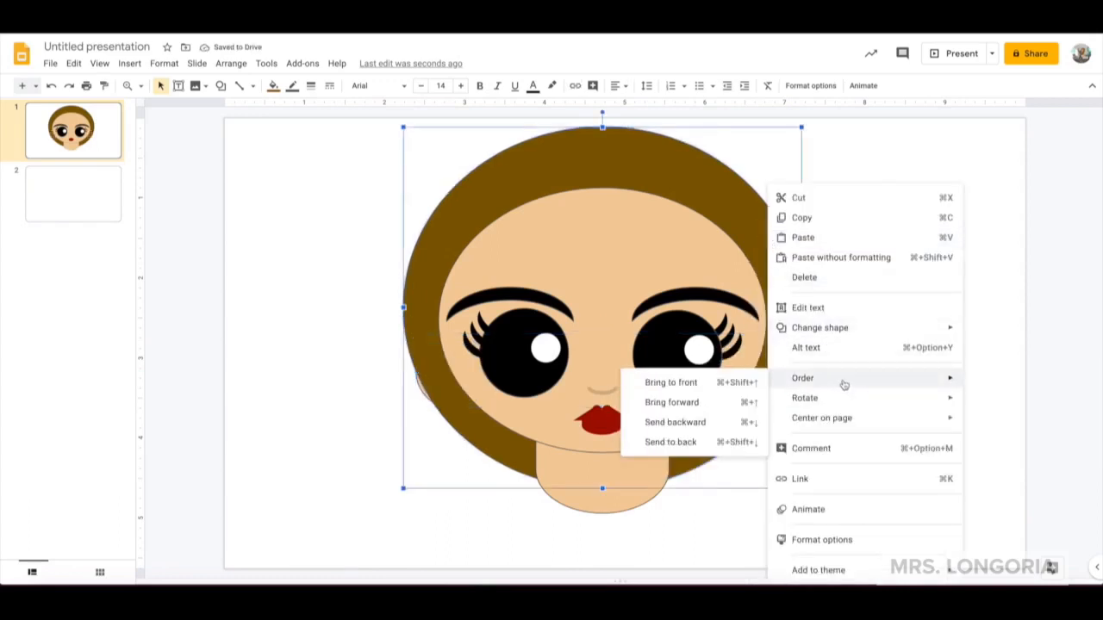
pyautogui.click(683, 443)
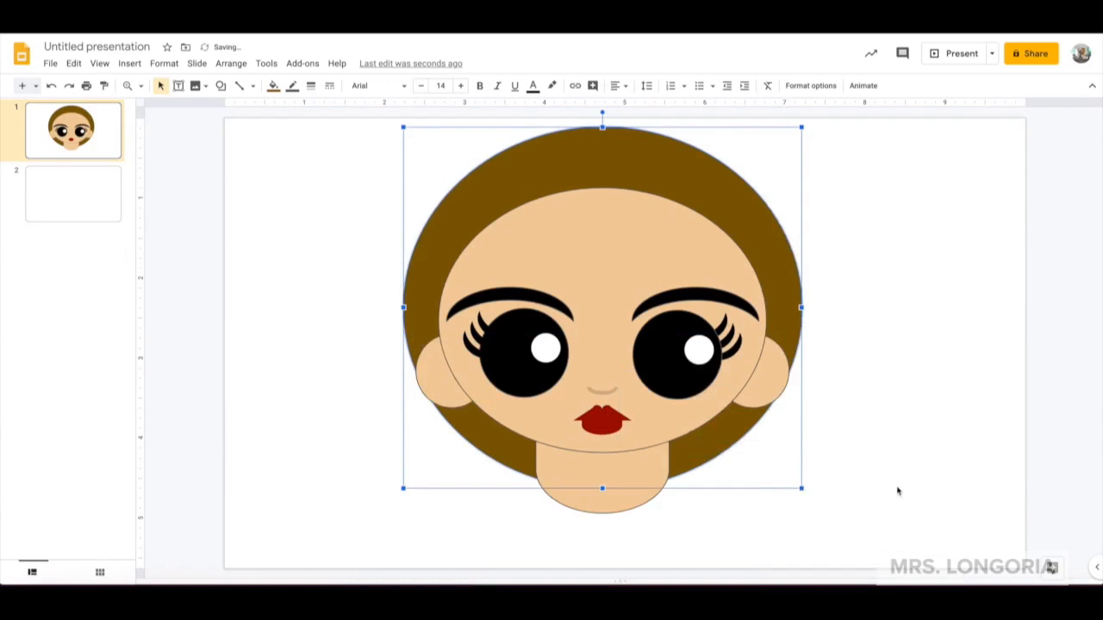
pyautogui.click(886, 442)
# Step: Draw a tall cloud shape over the left side of the face, filled dark brown with a transparent outline
pyautogui.click(221, 86)
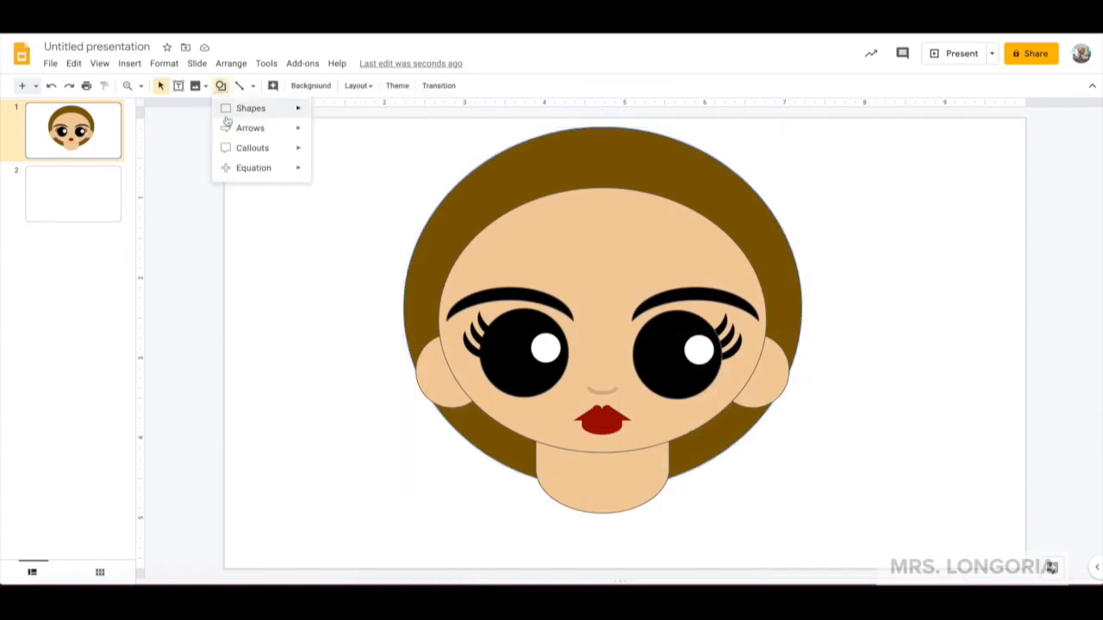
pyautogui.moveTo(228, 114)
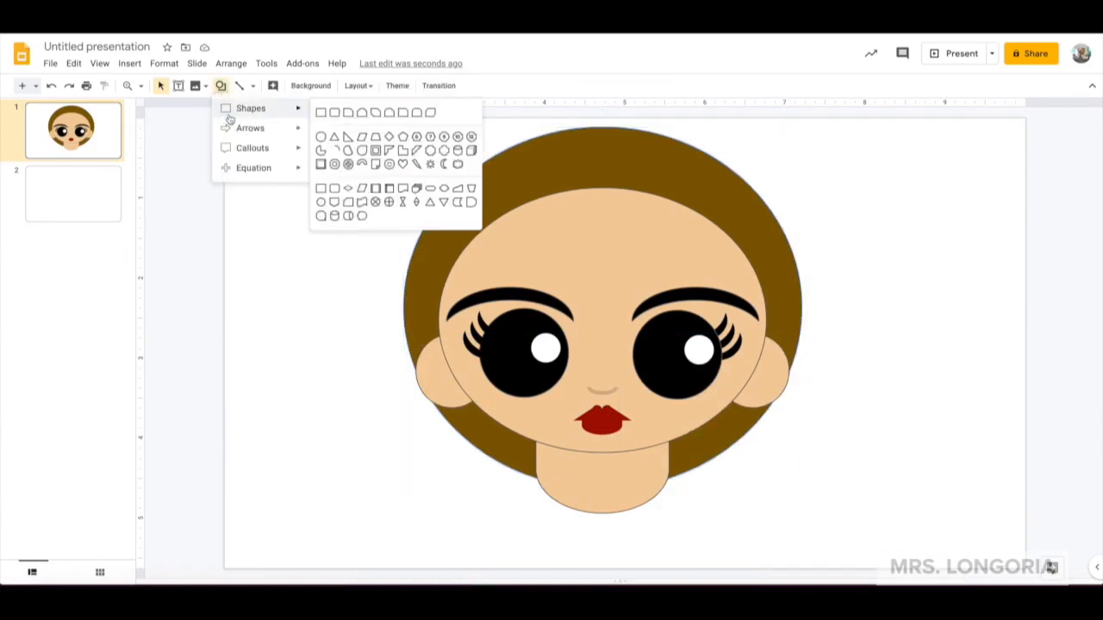
pyautogui.click(457, 164)
pyautogui.moveTo(325, 187)
pyautogui.mouseDown()
pyautogui.moveTo(372, 265)
pyautogui.moveTo(431, 476)
pyautogui.moveTo(492, 504)
pyautogui.moveTo(536, 492)
pyautogui.moveTo(482, 469)
pyautogui.moveTo(522, 478)
pyautogui.mouseUp()
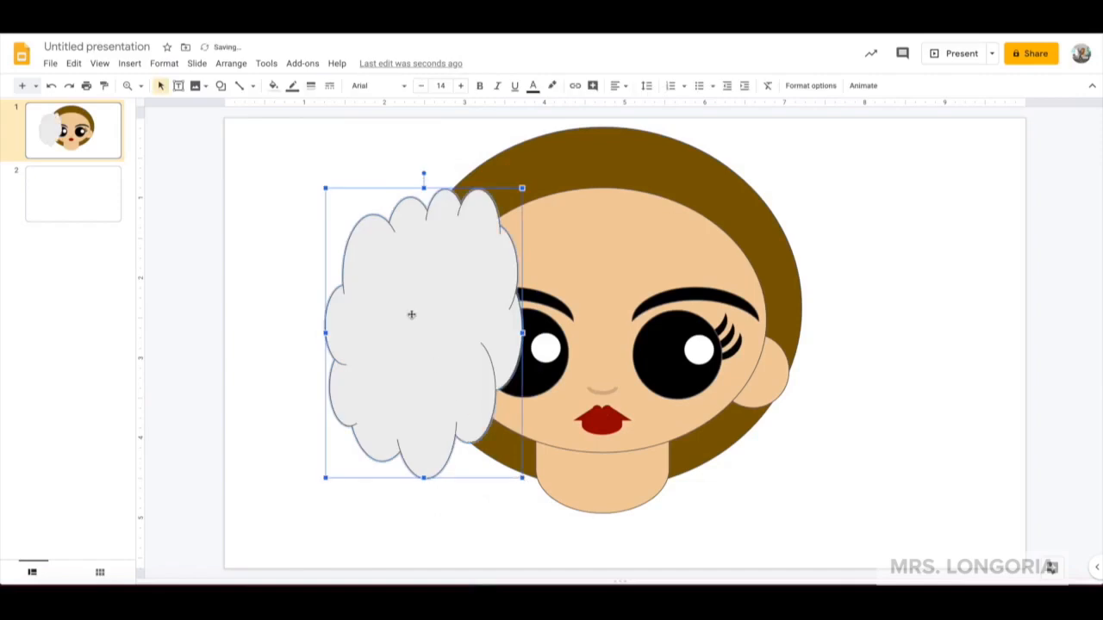
pyautogui.click(273, 86)
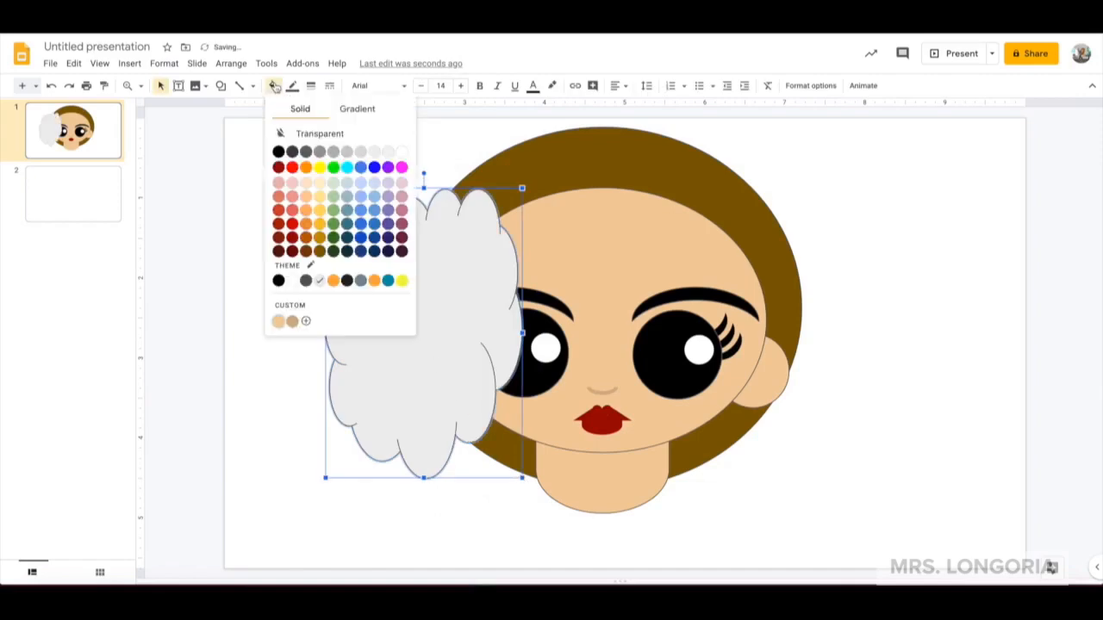
pyautogui.click(319, 250)
pyautogui.click(292, 86)
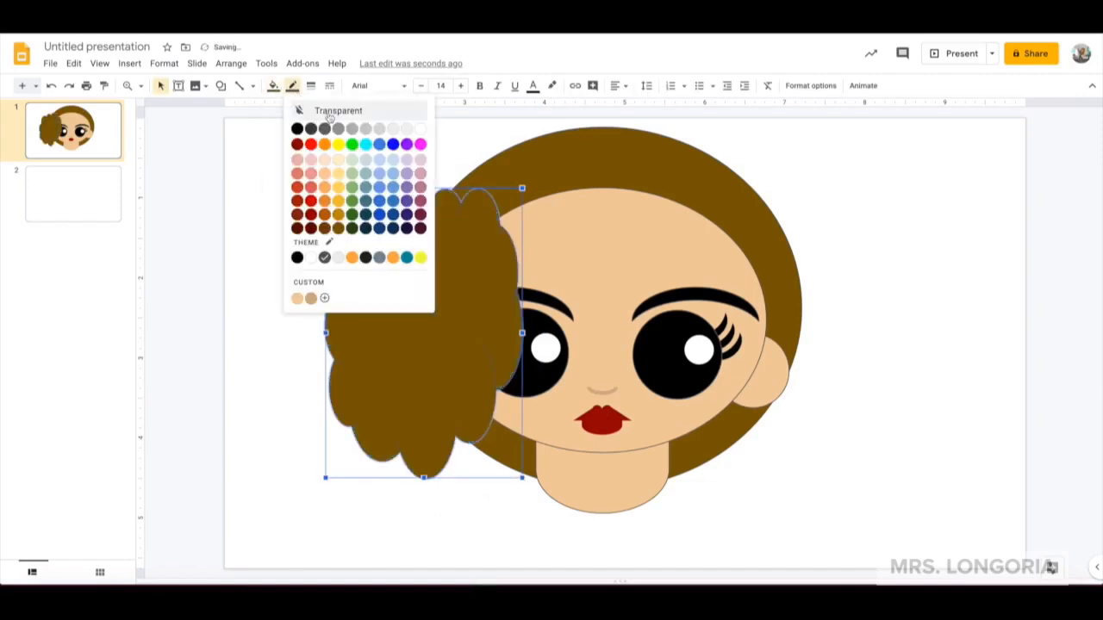
pyautogui.click(329, 118)
# Step: Move the brown cloud to the lower left of the head and send it to the back
pyautogui.moveTo(428, 340); pyautogui.dragTo(469, 408)
pyautogui.rightClick(447, 397)
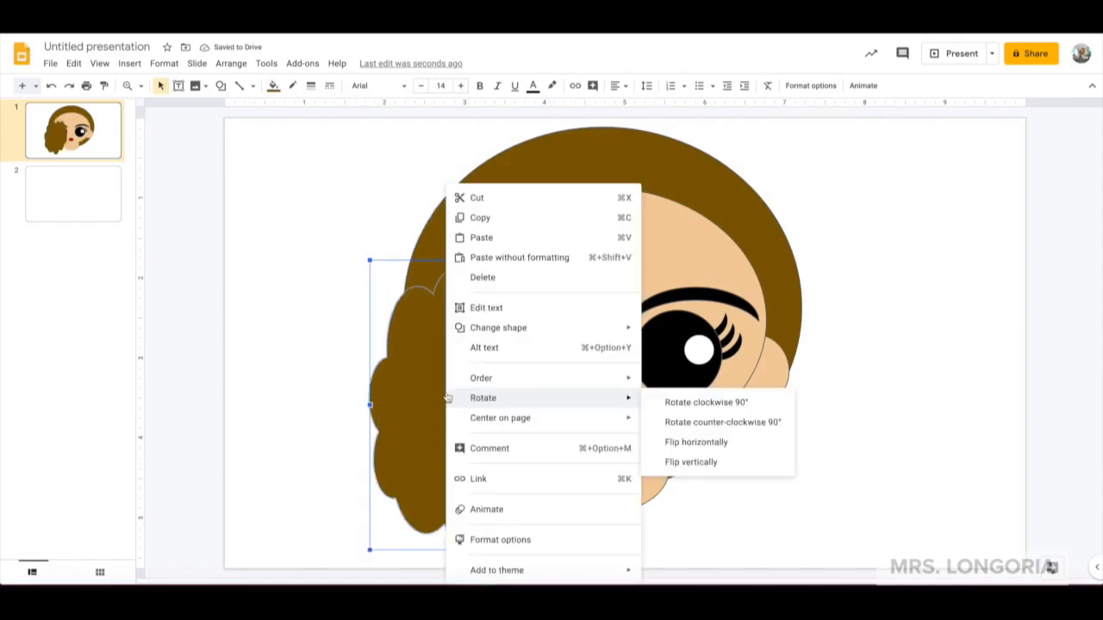
pyautogui.click(703, 442)
pyautogui.click(550, 154)
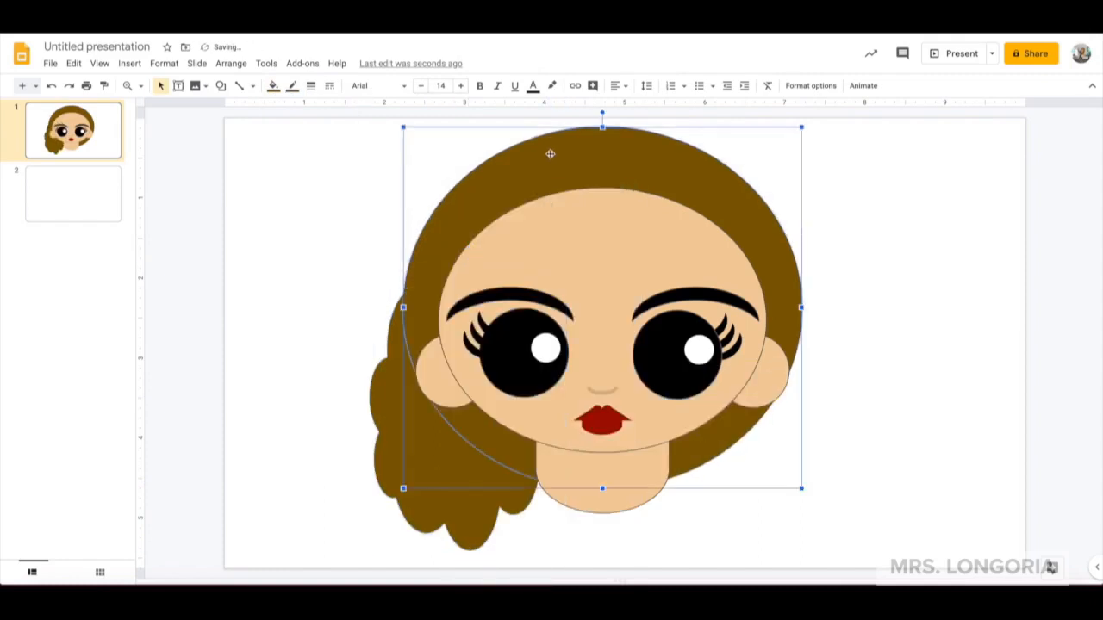
# Step: Duplicate the brown cloud and move the copy over the right side of the face
pyautogui.click(404, 427)
pyautogui.rightClick(404, 427)
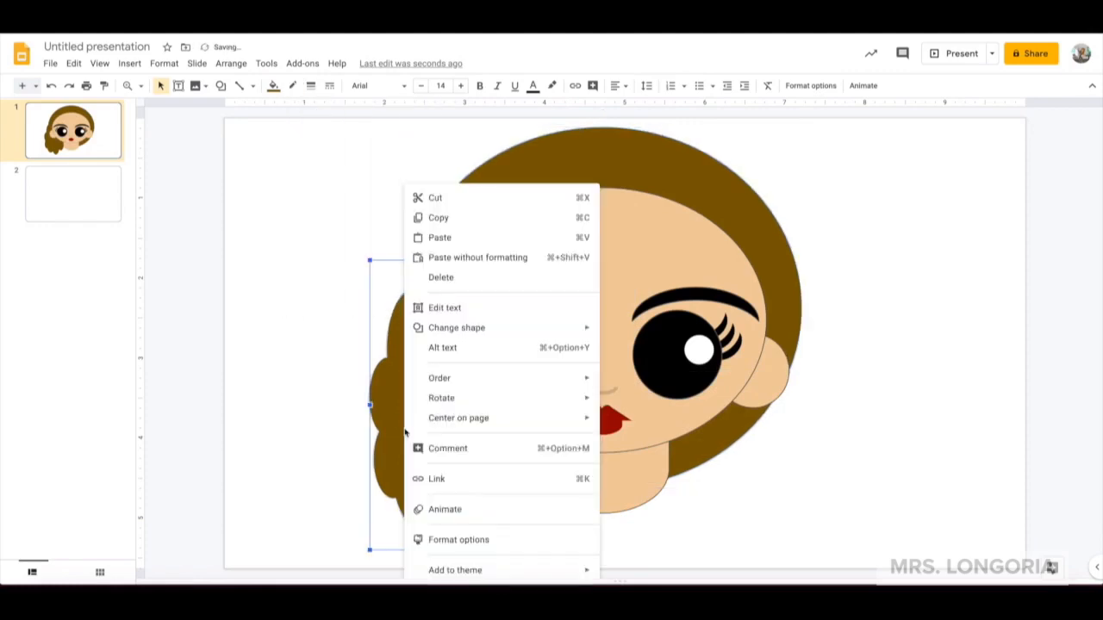
pyautogui.click(440, 217)
pyautogui.rightClick(421, 431)
pyautogui.click(439, 107)
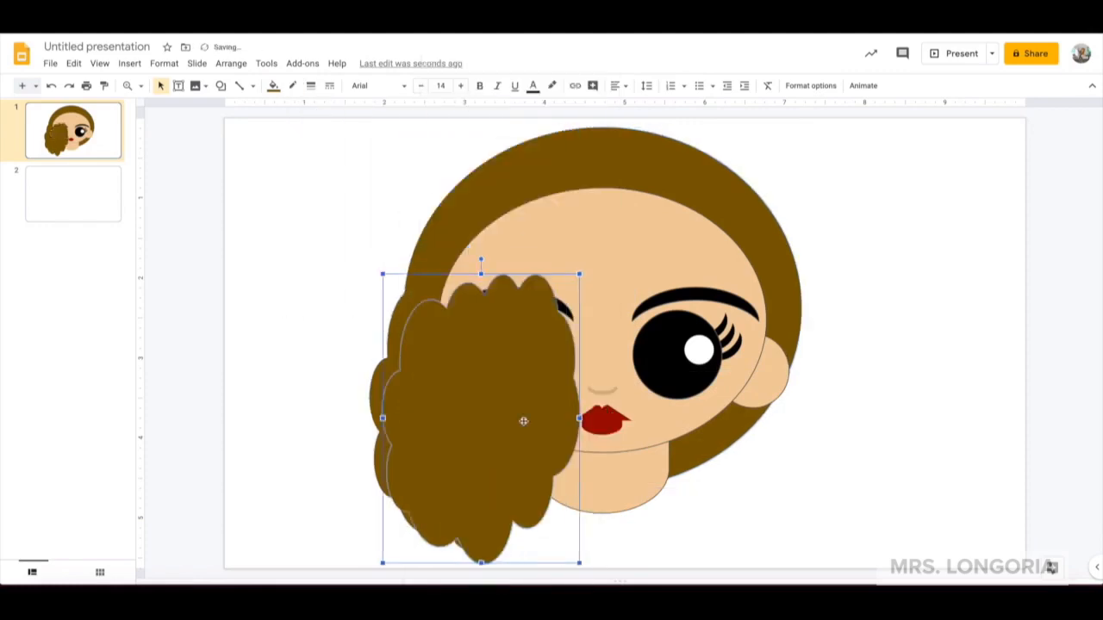
pyautogui.moveTo(590, 475); pyautogui.dragTo(704, 487)
# Step: Flip the right-hand cloud horizontally and send it to the back behind the head
pyautogui.rightClick(705, 487)
pyautogui.moveTo(782, 278)
pyautogui.moveTo(842, 303)
pyautogui.click(939, 340)
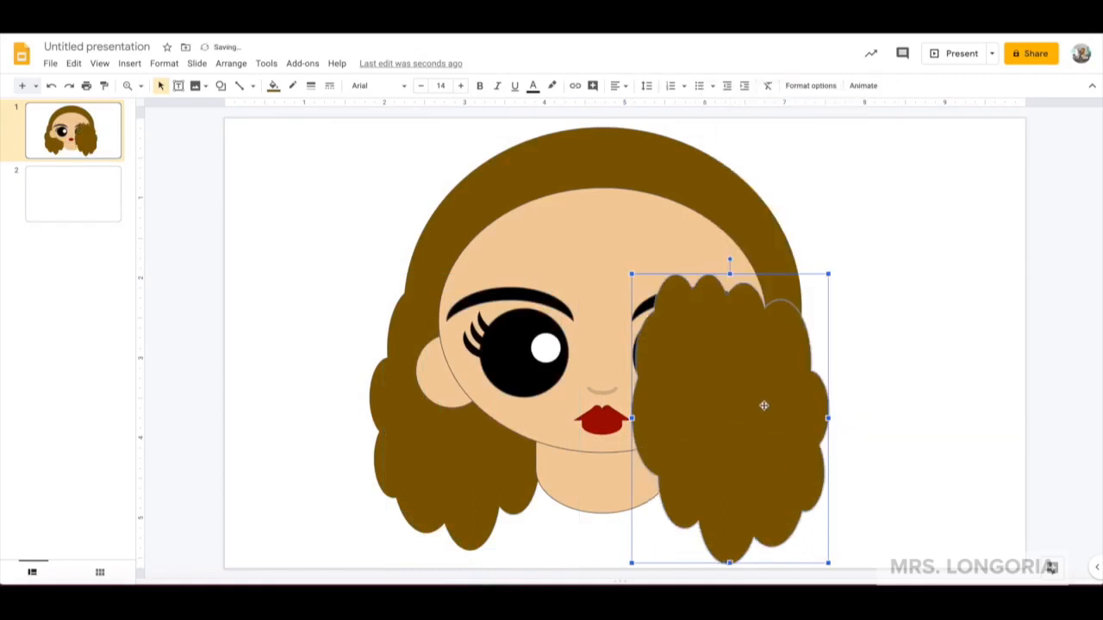
pyautogui.rightClick(823, 233)
pyautogui.click(855, 286)
# Step: Resize and rotate another cloud copy along the left side of the head and send it to the back
pyautogui.moveTo(441, 466); pyautogui.dragTo(366, 343)
pyautogui.moveTo(417, 163); pyautogui.dragTo(498, 228)
pyautogui.moveTo(439, 350); pyautogui.dragTo(497, 297)
pyautogui.moveTo(555, 171); pyautogui.dragTo(534, 159)
pyautogui.rightClick(485, 284)
pyautogui.moveTo(608, 382)
pyautogui.click(736, 443)
# Step: Place a horizontally flipped copy of the tilted cloud on the right side of the head and send it to the back
pyautogui.moveTo(595, 399)
pyautogui.click(722, 442)
pyautogui.moveTo(522, 322); pyautogui.dragTo(805, 320)
pyautogui.click(407, 274)
pyautogui.rightClick(804, 320)
pyautogui.moveTo(845, 379)
pyautogui.click(723, 437)
pyautogui.click(600, 164)
pyautogui.rightClick(517, 169)
pyautogui.moveTo(560, 379)
pyautogui.click(763, 437)
# Step: Paste another cloud, resize and rotate it to follow the upper left of the head, and send it to the back
pyautogui.hotkey('ctrl', 'v')
pyautogui.moveTo(527, 342); pyautogui.dragTo(569, 313)
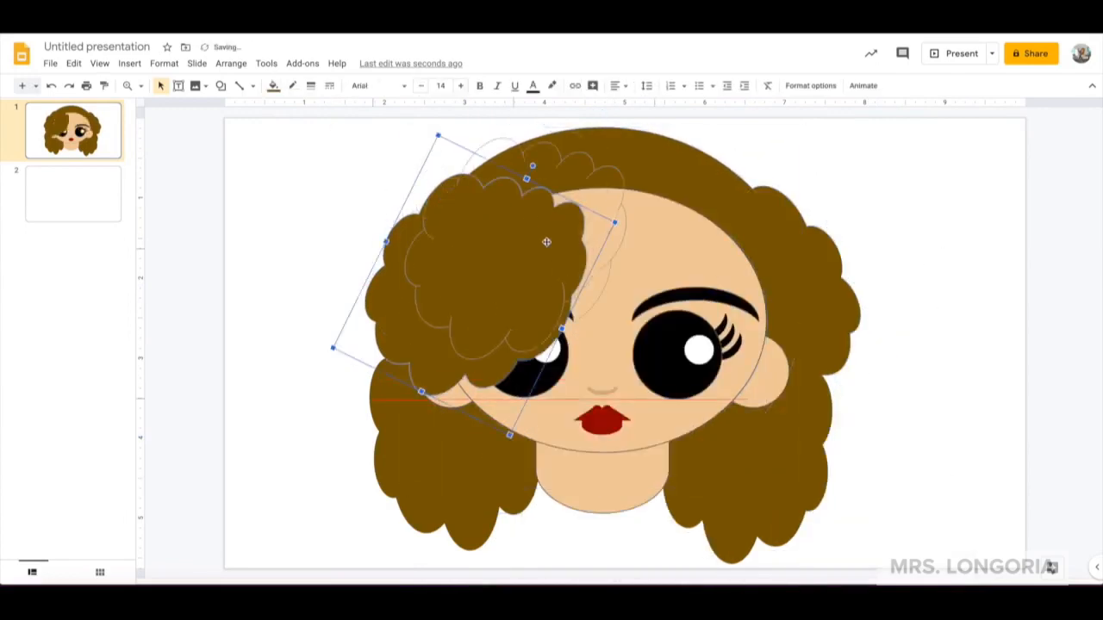
pyautogui.moveTo(579, 129); pyautogui.dragTo(417, 153)
pyautogui.moveTo(545, 281); pyautogui.dragTo(537, 276)
pyautogui.moveTo(590, 328); pyautogui.dragTo(533, 264)
pyautogui.moveTo(417, 150); pyautogui.dragTo(434, 140)
pyautogui.rightClick(460, 200)
pyautogui.moveTo(594, 377)
pyautogui.click(740, 444)
# Step: Duplicate the upper-left cloud, flip the copy horizontally onto the upper right of the head and send it to the back
pyautogui.rightClick(467, 152)
pyautogui.click(502, 187)
pyautogui.press('super+v')
pyautogui.moveTo(485, 194); pyautogui.dragTo(711, 199)
pyautogui.rightClick(676, 196)
pyautogui.moveTo(732, 397)
pyautogui.click(935, 439)
pyautogui.rightClick(711, 202)
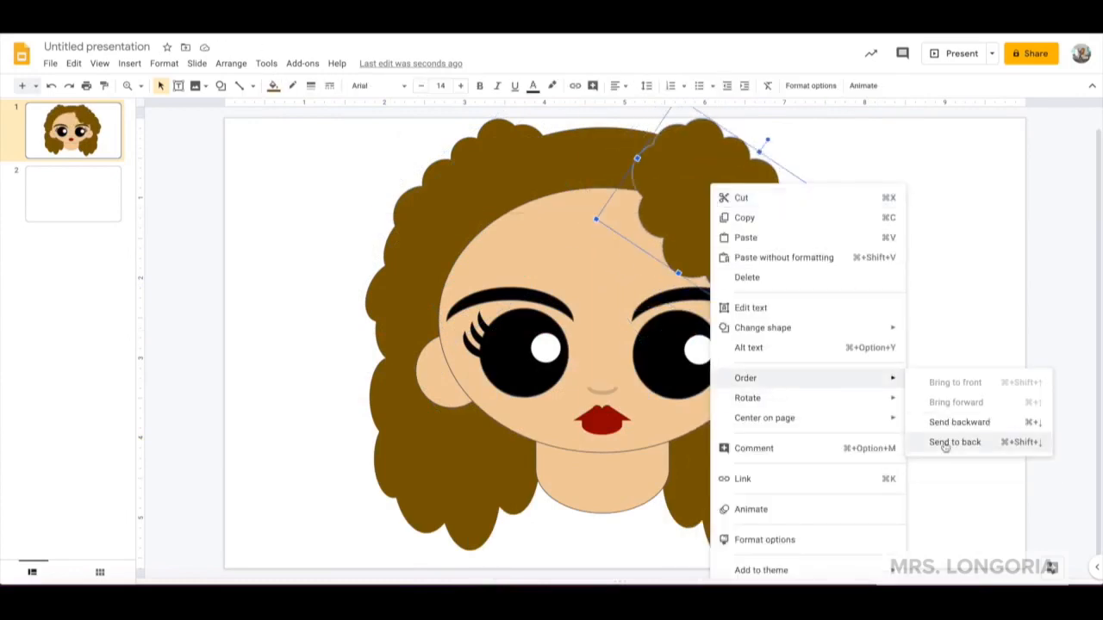
pyautogui.click(955, 440)
# Step: Place another cloud copy at the top centre of the head, widen it slightly and send it to the back
pyautogui.click(460, 179)
pyautogui.click(495, 247)
pyautogui.moveTo(459, 174); pyautogui.dragTo(517, 185)
pyautogui.moveTo(506, 238); pyautogui.dragTo(592, 172)
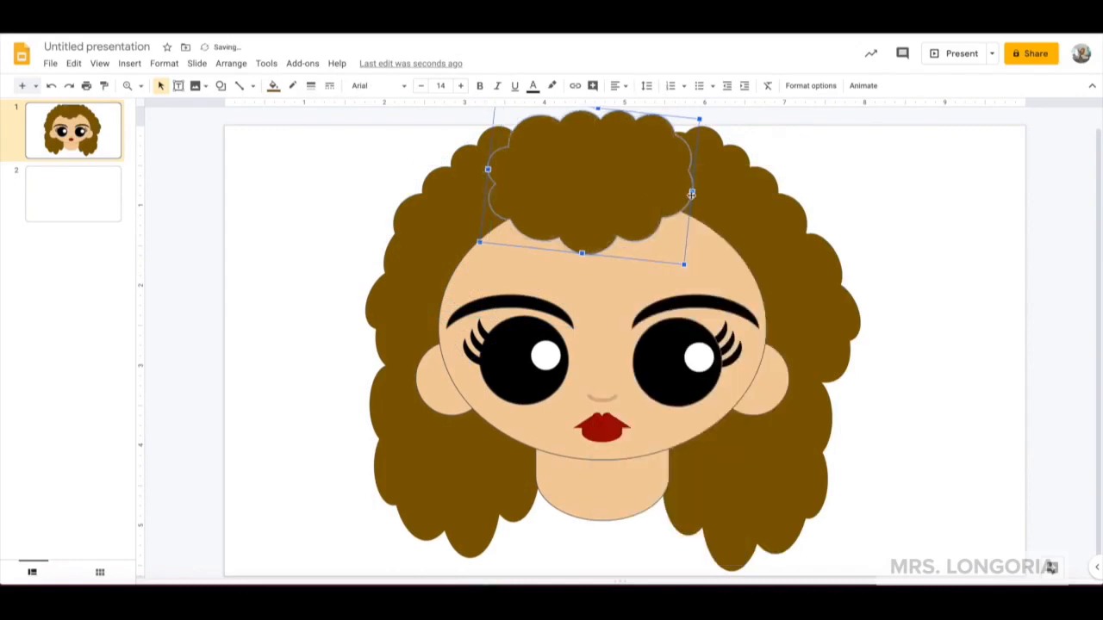
pyautogui.moveTo(693, 192); pyautogui.dragTo(703, 194)
pyautogui.rightClick(594, 157)
pyautogui.moveTo(638, 352)
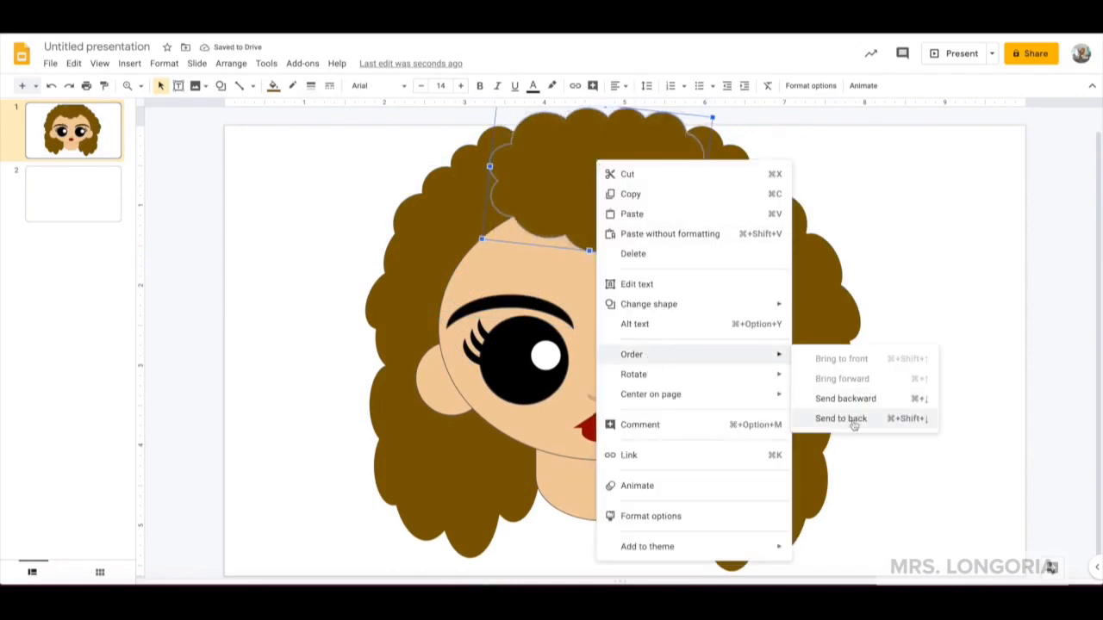
pyautogui.click(840, 419)
# Step: Paste another cloud, then narrow and rotate it into a diagonal fringe across the left side of the forehead
pyautogui.rightClick(339, 189)
pyautogui.click(414, 247)
pyautogui.moveTo(529, 262); pyautogui.dragTo(505, 223)
pyautogui.moveTo(460, 156); pyautogui.dragTo(474, 220)
pyautogui.hotkey('ctrl', 'z')
pyautogui.moveTo(554, 315); pyautogui.dragTo(536, 336)
pyautogui.moveTo(527, 277); pyautogui.dragTo(512, 265)
pyautogui.moveTo(505, 264); pyautogui.dragTo(496, 302)
pyautogui.moveTo(574, 247); pyautogui.dragTo(633, 226)
pyautogui.moveTo(544, 354); pyautogui.dragTo(567, 341)
pyautogui.moveTo(498, 290); pyautogui.dragTo(463, 270)
pyautogui.moveTo(432, 194); pyautogui.dragTo(461, 232)
pyautogui.moveTo(526, 328); pyautogui.dragTo(531, 324)
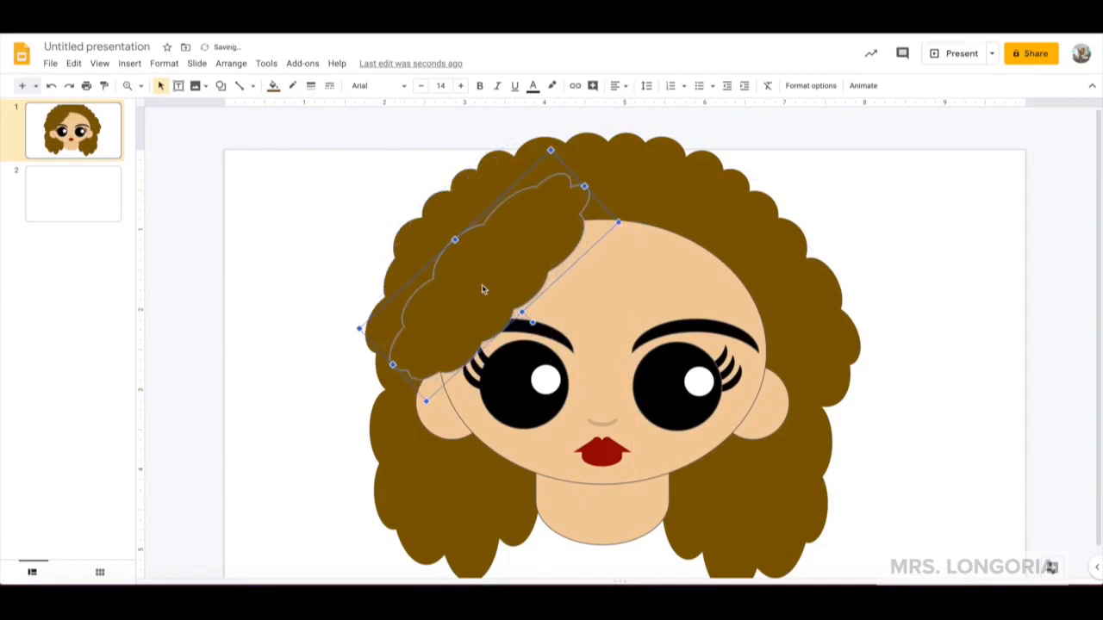
# Step: Flip a copy of the fringe horizontally and place it across the right side of the forehead
pyautogui.rightClick(527, 226)
pyautogui.click(751, 440)
pyautogui.moveTo(773, 359); pyautogui.dragTo(764, 330)
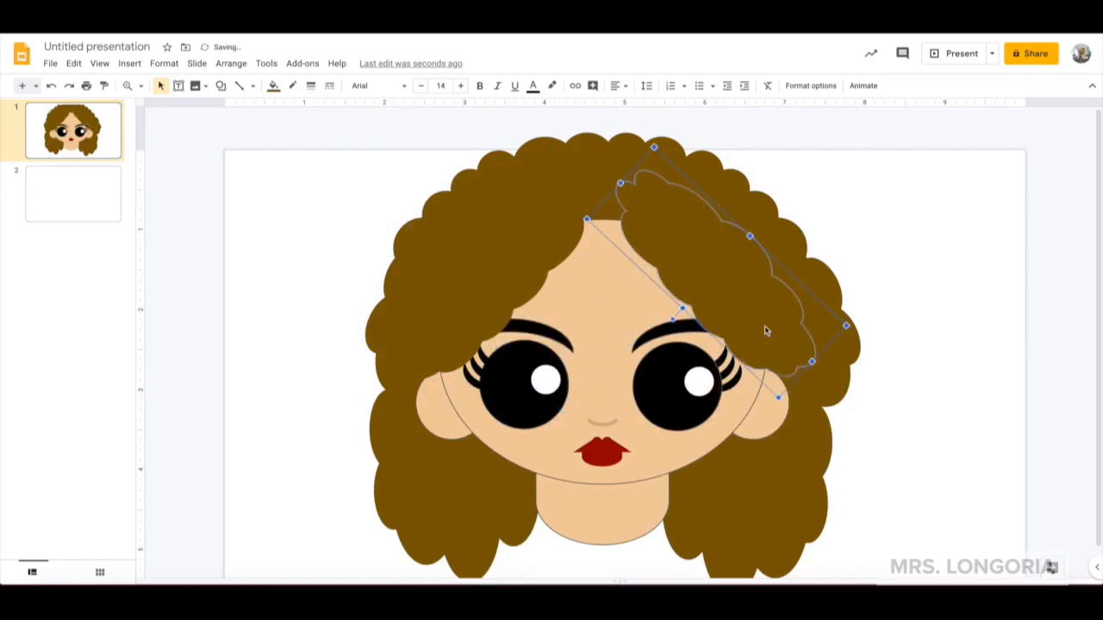
# Step: Paste another fringe copy, shrink and rotate it, and fit it over the upper middle of the forehead
pyautogui.hotkey('ctrl', 'z')
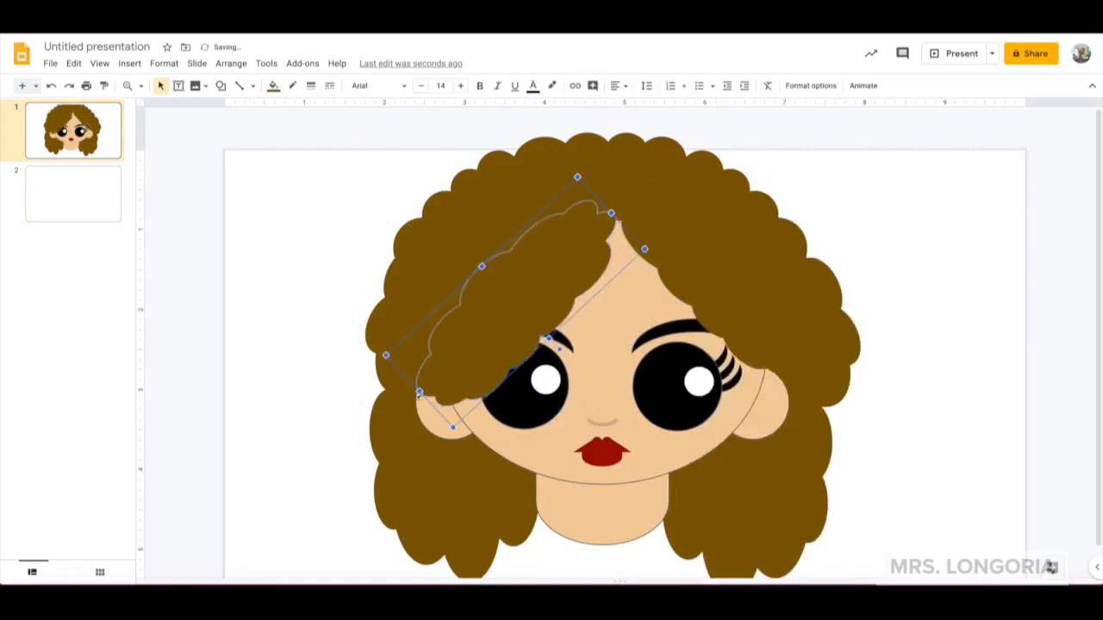
pyautogui.moveTo(420, 393); pyautogui.dragTo(504, 313)
pyautogui.click(606, 311)
pyautogui.click(578, 283)
pyautogui.moveTo(602, 310); pyautogui.dragTo(556, 327)
pyautogui.moveTo(599, 294); pyautogui.dragTo(571, 306)
pyautogui.click(885, 261)
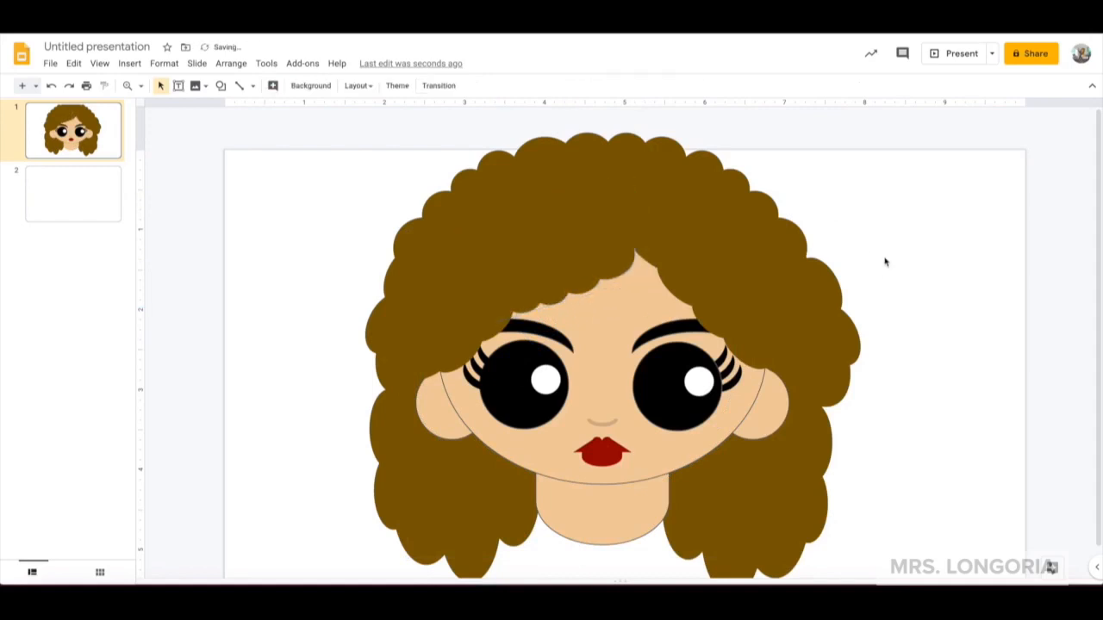
pyautogui.click(698, 385)
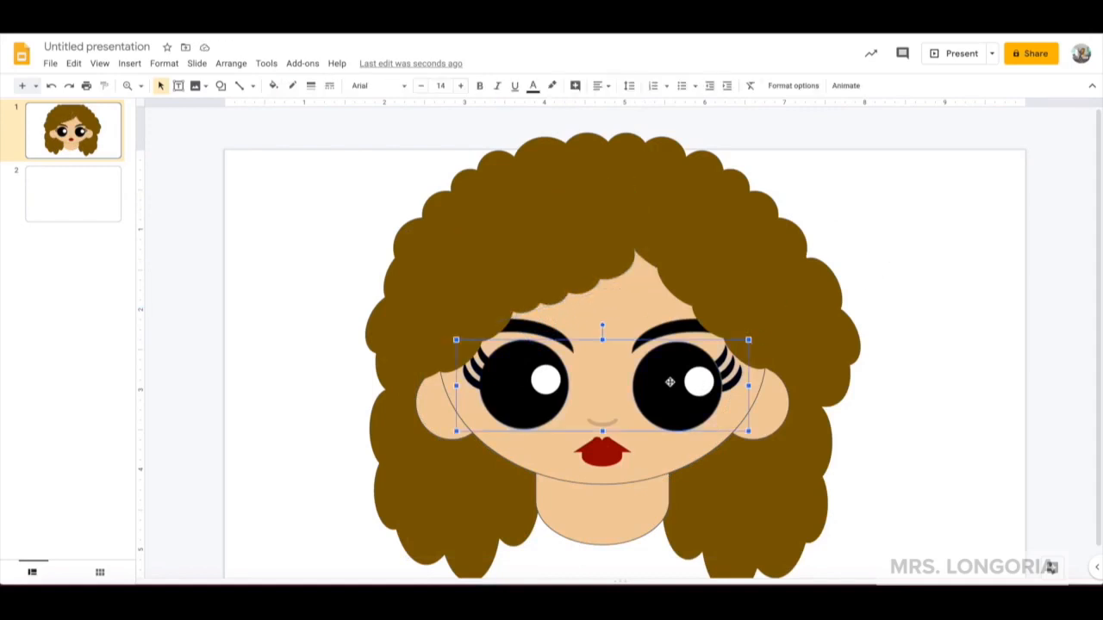
pyautogui.rightClick(671, 385)
pyautogui.moveTo(673, 385)
pyautogui.click(904, 430)
pyautogui.click(944, 402)
# Step: Draw a small heart on the left earlobe as an earring and fill it cyan
pyautogui.moveTo(250, 108)
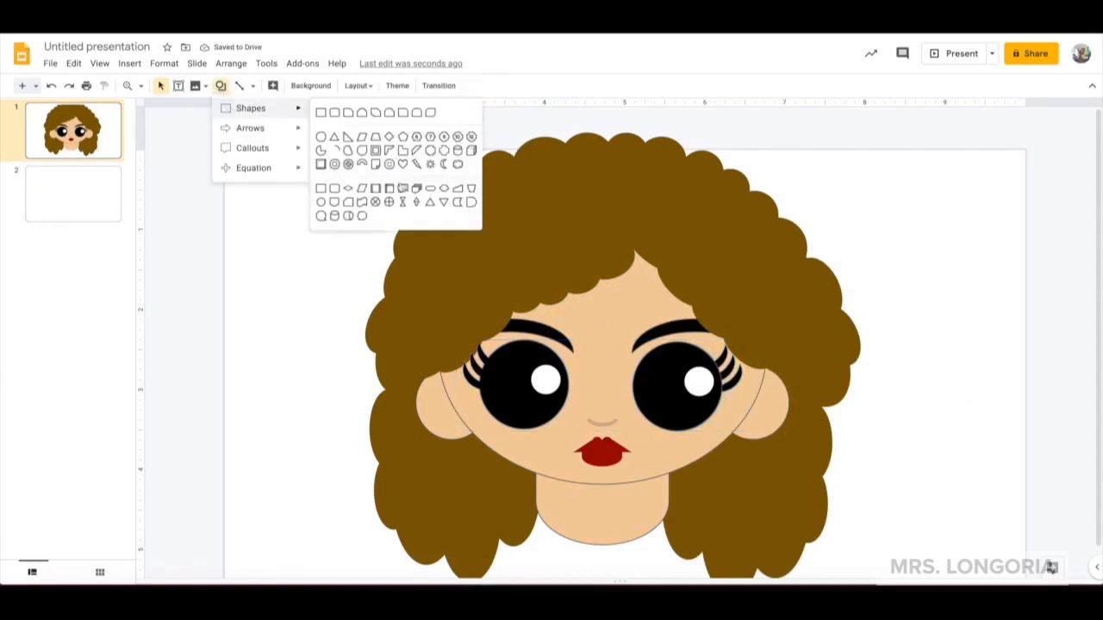
pyautogui.click(404, 165)
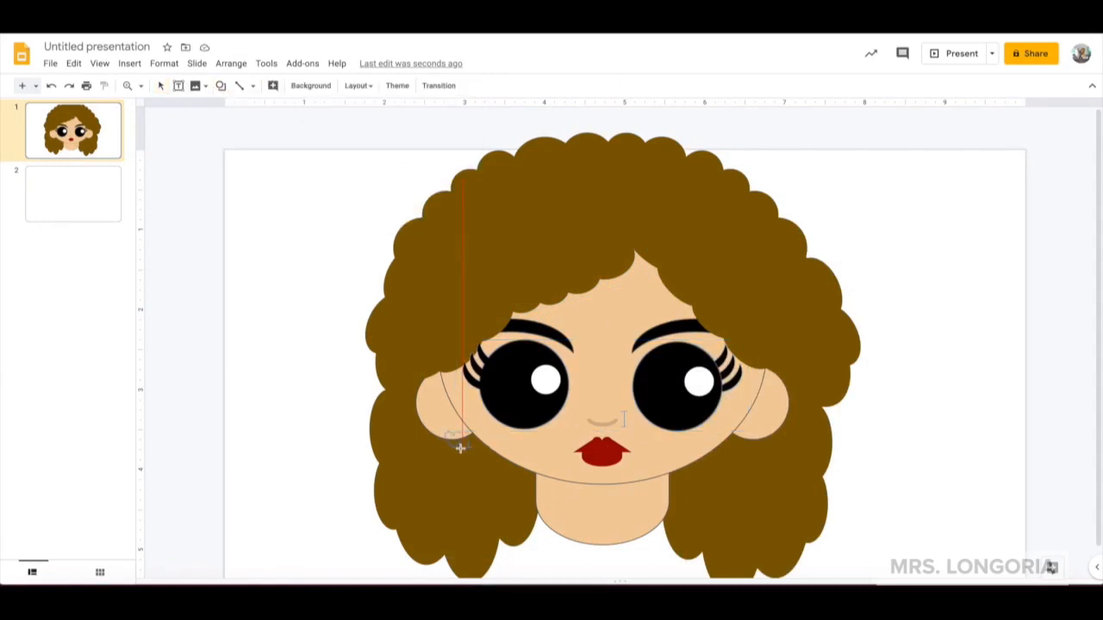
pyautogui.moveTo(462, 450); pyautogui.dragTo(466, 453)
pyautogui.click(272, 86)
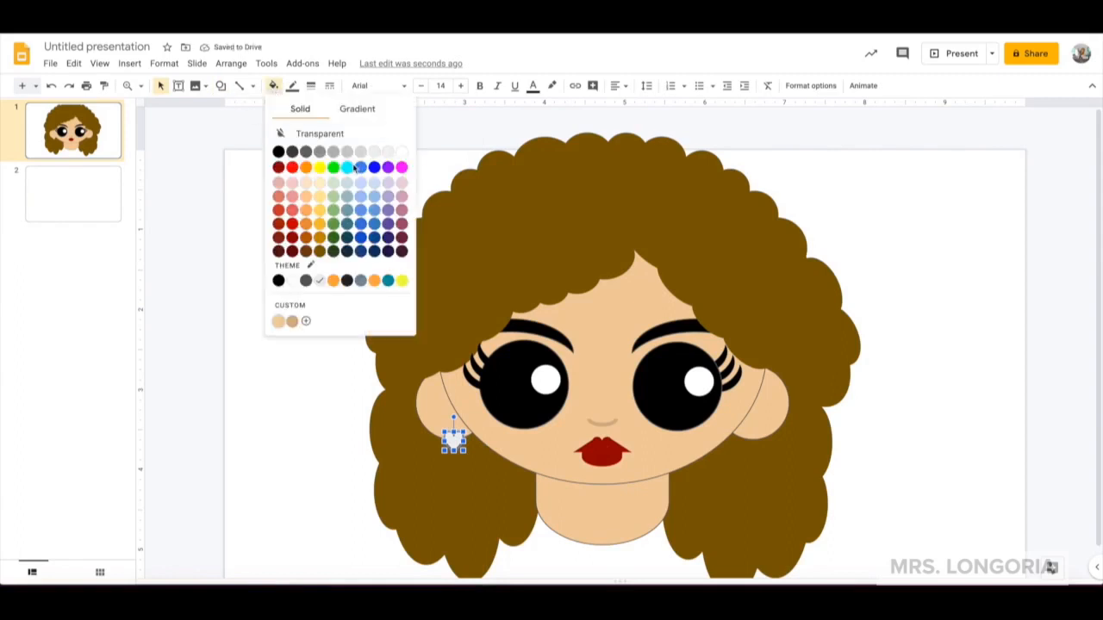
pyautogui.click(348, 167)
# Step: Duplicate the cyan heart onto the right earlobe and group the two earrings
pyautogui.rightClick(453, 439)
pyautogui.click(484, 72)
pyautogui.rightClick(453, 439)
pyautogui.click(484, 91)
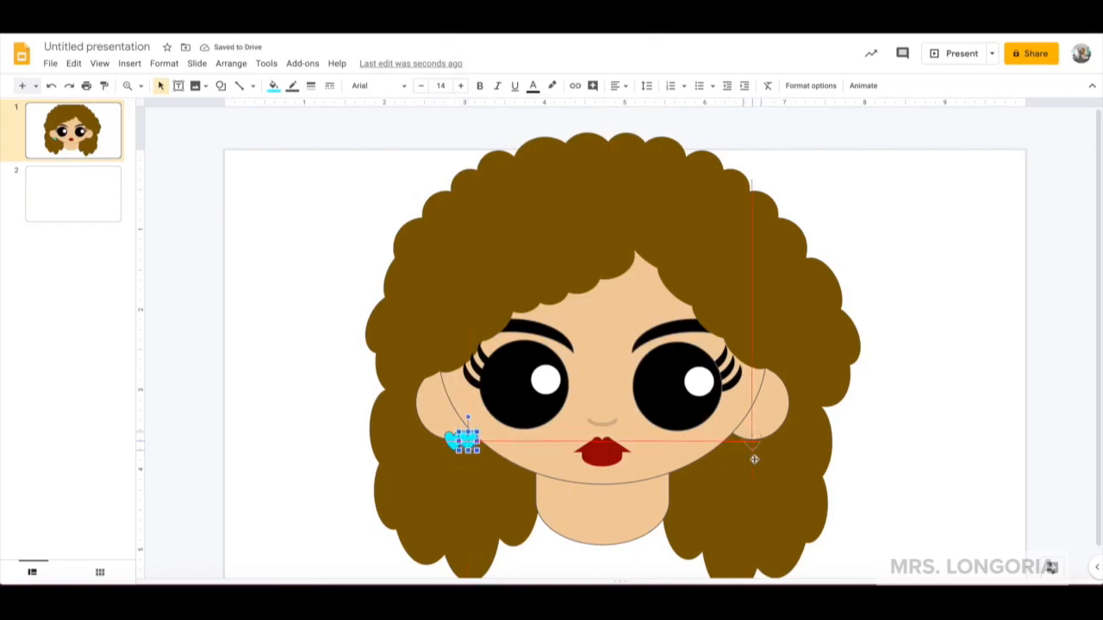
pyautogui.keyDown('shift'); pyautogui.click(456, 445); pyautogui.keyUp('shift')
pyautogui.rightClick(455, 446)
pyautogui.click(506, 452)
# Step: Group all shapes of the head, scale the group down and place it in the upper middle of the slide
pyautogui.moveTo(863, 541); pyautogui.dragTo(333, 118)
pyautogui.rightClick(514, 237)
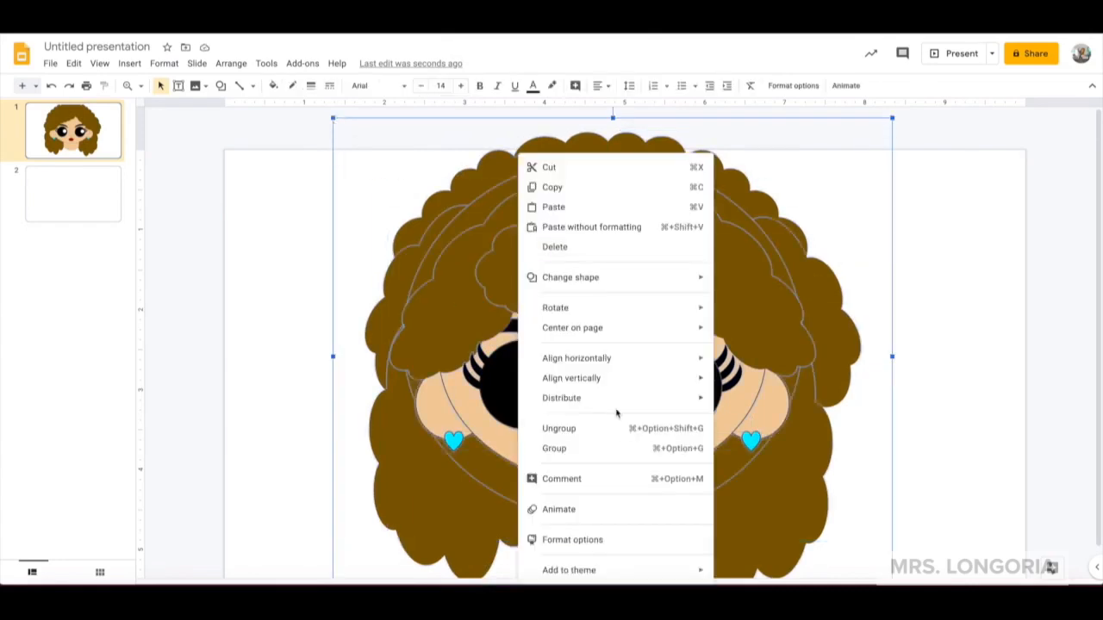
pyautogui.click(624, 449)
pyautogui.moveTo(805, 199); pyautogui.dragTo(746, 252)
pyautogui.moveTo(703, 530); pyautogui.dragTo(602, 447)
pyautogui.moveTo(653, 516); pyautogui.dragTo(601, 450)
pyautogui.moveTo(539, 363); pyautogui.dragTo(538, 364)
pyautogui.moveTo(394, 322); pyautogui.dragTo(607, 322)
# Step: Fit a cyan curved-sided shape with a transparent outline to the neck's width, its concave edge forming the neckline
pyautogui.scroll(-1, 328, 264)
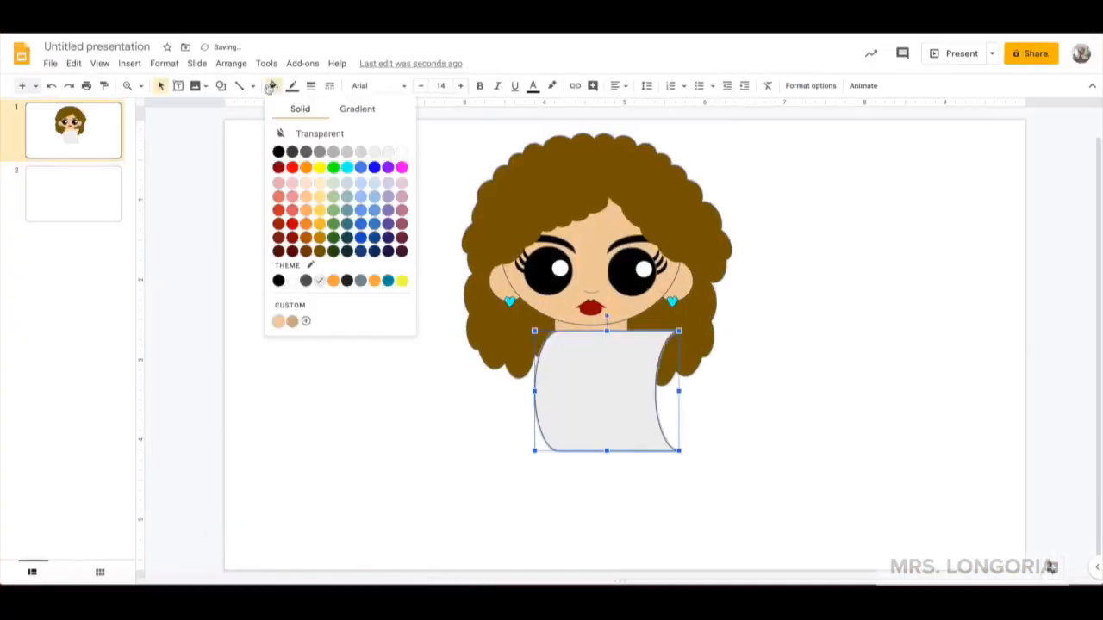
pyautogui.click(346, 164)
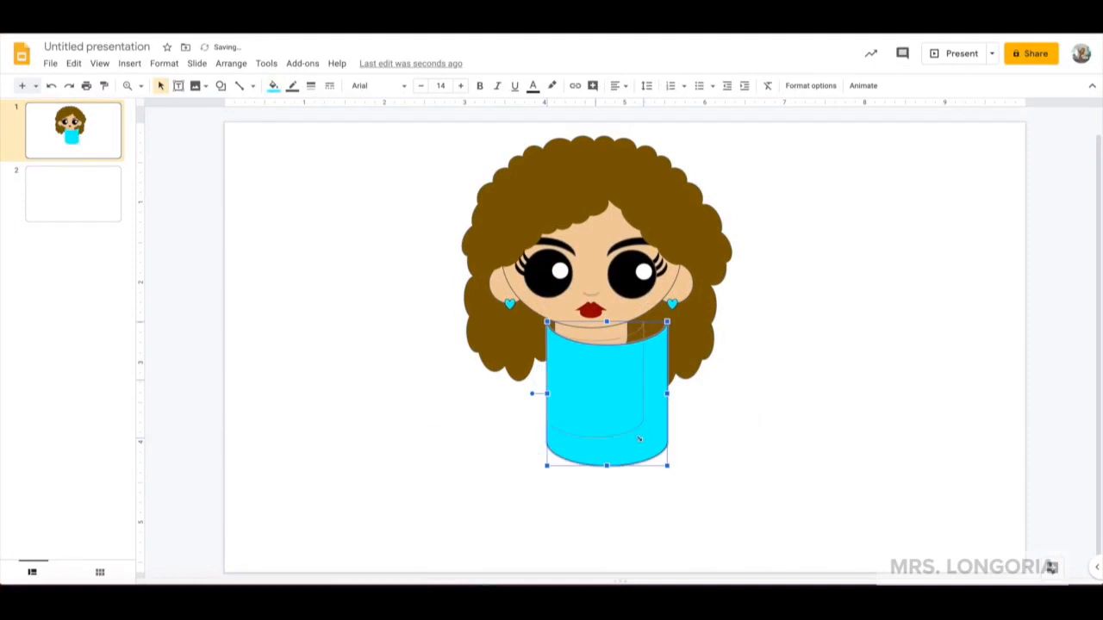
pyautogui.moveTo(648, 448); pyautogui.dragTo(640, 437)
pyautogui.moveTo(595, 379); pyautogui.dragTo(592, 387)
pyautogui.moveTo(544, 331); pyautogui.dragTo(553, 335)
pyautogui.moveTo(640, 389); pyautogui.dragTo(595, 413)
pyautogui.click(293, 86)
pyautogui.click(304, 109)
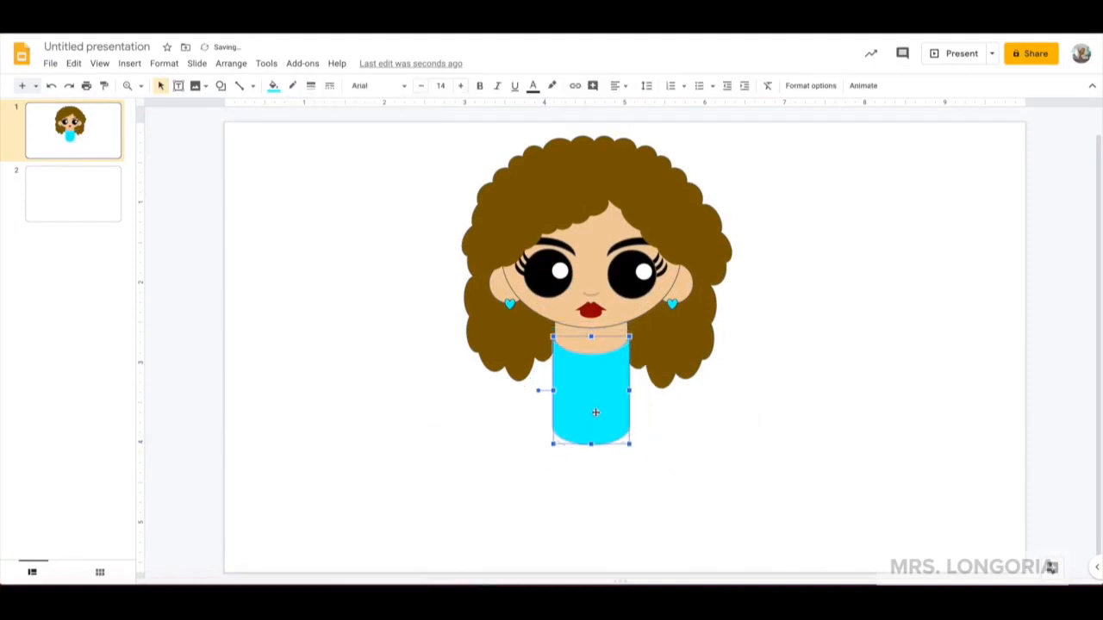
# Step: Draw a cyan rectangle with a transparent outline below the neck as the torso, slightly wider than the neckline shape
pyautogui.click(222, 86)
pyautogui.click(322, 115)
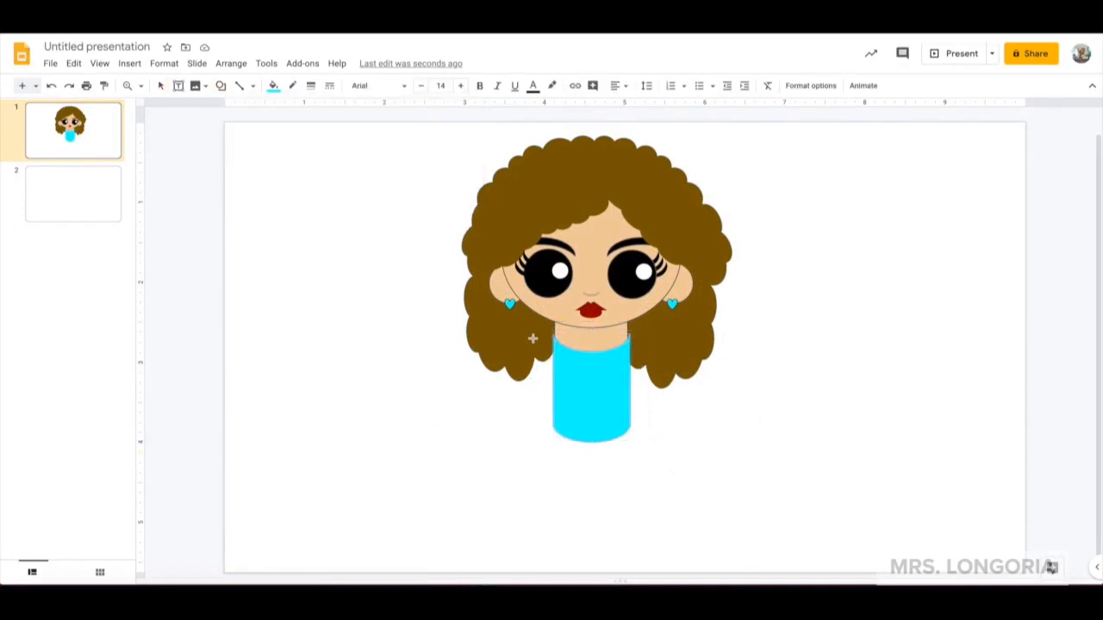
pyautogui.moveTo(660, 481); pyautogui.dragTo(658, 481)
pyautogui.click(293, 86)
pyautogui.click(304, 109)
# Step: Send the cyan torso rectangle to the back so it lies behind the hair
pyautogui.rightClick(602, 405)
pyautogui.moveTo(642, 378)
pyautogui.click(832, 422)
pyautogui.click(594, 394)
pyautogui.click(640, 415)
pyautogui.click(624, 275)
pyautogui.rightClick(624, 276)
pyautogui.click(688, 450)
pyautogui.rightClick(619, 276)
pyautogui.rightClick(608, 460)
pyautogui.moveTo(723, 263)
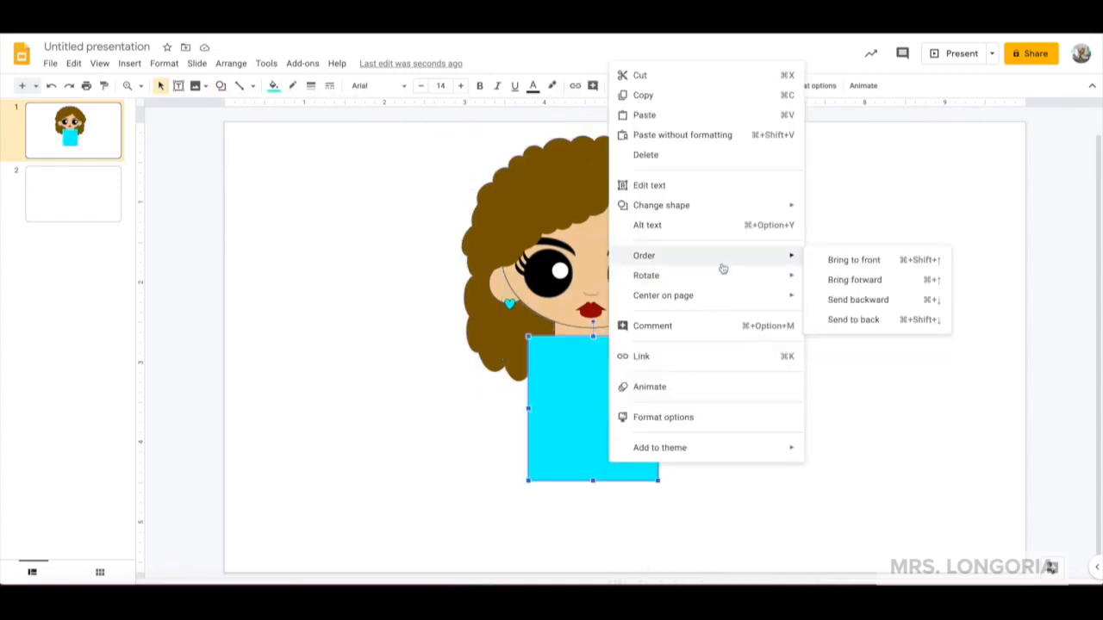
pyautogui.click(832, 320)
pyautogui.click(738, 445)
# Step: Draw a cyan Delay shape, rotate it so its rounded end points up, and place it at the shoulder as a sleeve
pyautogui.click(221, 85)
pyautogui.moveTo(231, 115)
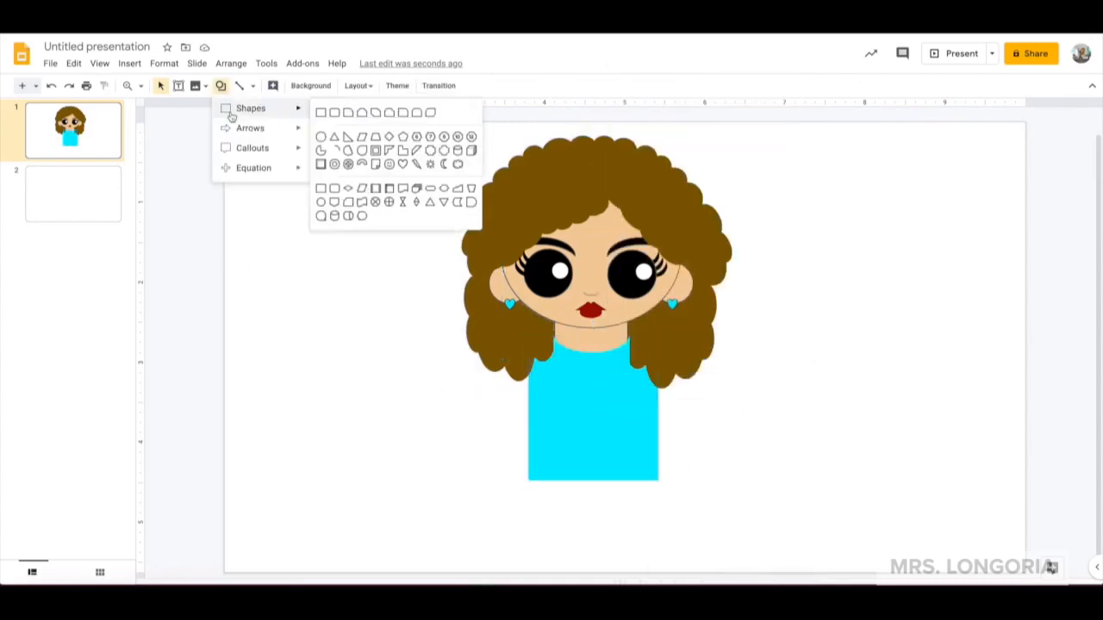
pyautogui.click(471, 203)
pyautogui.moveTo(350, 258); pyautogui.dragTo(432, 315)
pyautogui.click(273, 86)
pyautogui.click(344, 175)
pyautogui.moveTo(391, 243); pyautogui.dragTo(348, 286)
pyautogui.moveTo(384, 305)
pyautogui.mouseDown()
pyautogui.moveTo(527, 386)
pyautogui.moveTo(663, 367)
pyautogui.mouseUp()
# Step: Copy the sleeve to the other shoulder and group both sleeves, with an outline that blends into the cyan top
pyautogui.rightClick(513, 375)
pyautogui.click(557, 221)
pyautogui.press('super+v')
pyautogui.keyDown('shift'); pyautogui.click(532, 382); pyautogui.keyUp('shift')
pyautogui.rightClick(530, 382)
pyautogui.click(569, 450)
pyautogui.click(293, 86)
pyautogui.click(322, 293)
# Step: Send the sleeves behind the hair and adjust their width so they extend evenly beyond the torso
pyautogui.rightClick(515, 372)
pyautogui.moveTo(602, 379)
pyautogui.click(748, 442)
pyautogui.click(780, 466)
pyautogui.click(505, 406)
pyautogui.moveTo(497, 379); pyautogui.dragTo(486, 378)
pyautogui.moveTo(691, 379); pyautogui.dragTo(669, 402)
pyautogui.click(709, 471)
pyautogui.scroll(-1, 708, 472)
# Step: Select the whole figure and scale it down to leave room for legs below the torso
pyautogui.moveTo(408, 119); pyautogui.dragTo(804, 516)
pyautogui.moveTo(749, 478); pyautogui.dragTo(692, 411)
pyautogui.click(329, 197)
# Step: Draw a dark blue rectangle directly below the torso, half the torso's width, as the first leg
pyautogui.click(220, 86)
pyautogui.moveTo(257, 109)
pyautogui.click(320, 113)
pyautogui.moveTo(514, 410)
pyautogui.mouseDown()
pyautogui.moveTo(526, 472)
pyautogui.moveTo(568, 549)
pyautogui.mouseUp()
pyautogui.click(272, 86)
pyautogui.click(392, 252)
# Step: Duplicate the dark blue leg, place the copy beside the first under the torso, and change the stacking order of both legs
pyautogui.hotkey('ctrl', 'd')
pyautogui.moveTo(537, 477); pyautogui.dragTo(577, 465)
pyautogui.press('Right')
pyautogui.keyDown('shift'); pyautogui.click(547, 491); pyautogui.keyUp('shift')
pyautogui.rightClick(594, 483)
pyautogui.moveTo(642, 210)
pyautogui.click(853, 267)
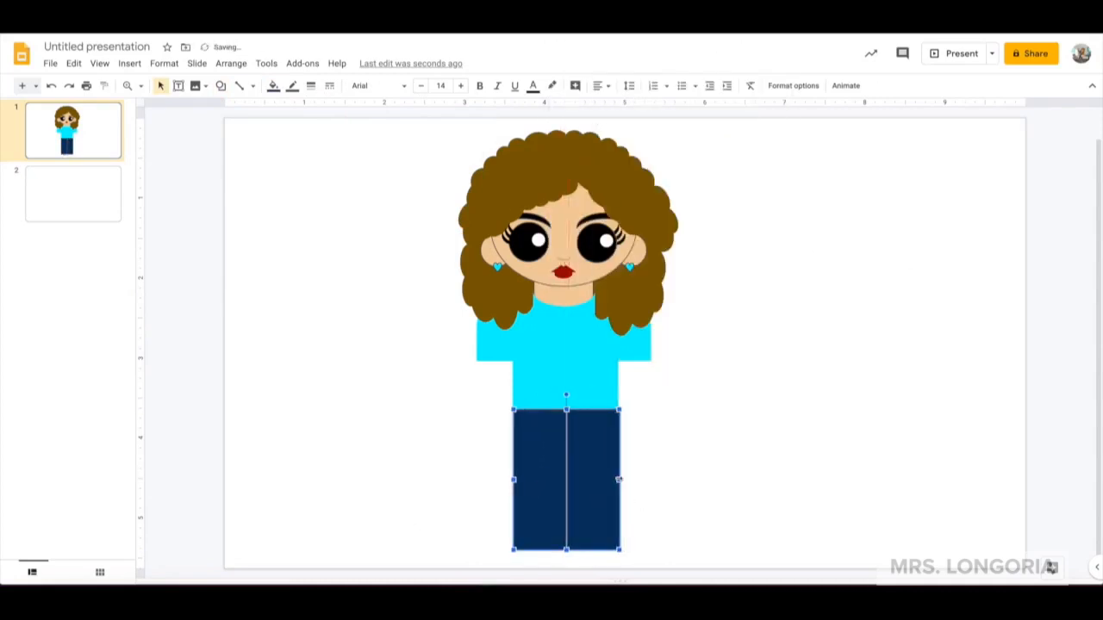
# Step: Shorten both legs so they end a little above the bottom edge of the slide
pyautogui.moveTo(567, 550); pyautogui.dragTo(565, 531)
pyautogui.click(633, 388)
pyautogui.rightClick(558, 458)
pyautogui.click(802, 266)
pyautogui.click(769, 455)
# Step: Give the legs a black outline and line up their outer edges with the sides of the torso
pyautogui.click(590, 470)
pyautogui.click(292, 86)
pyautogui.click(298, 129)
pyautogui.click(692, 468)
pyautogui.click(598, 483)
pyautogui.moveTo(617, 470)
pyautogui.mouseDown()
pyautogui.moveTo(605, 475)
pyautogui.moveTo(618, 473)
pyautogui.mouseUp()
pyautogui.click(689, 468)
# Step: Draw a skin-tone rectangle as an arm under one sleeve and place a duplicate under the other sleeve
pyautogui.click(221, 85)
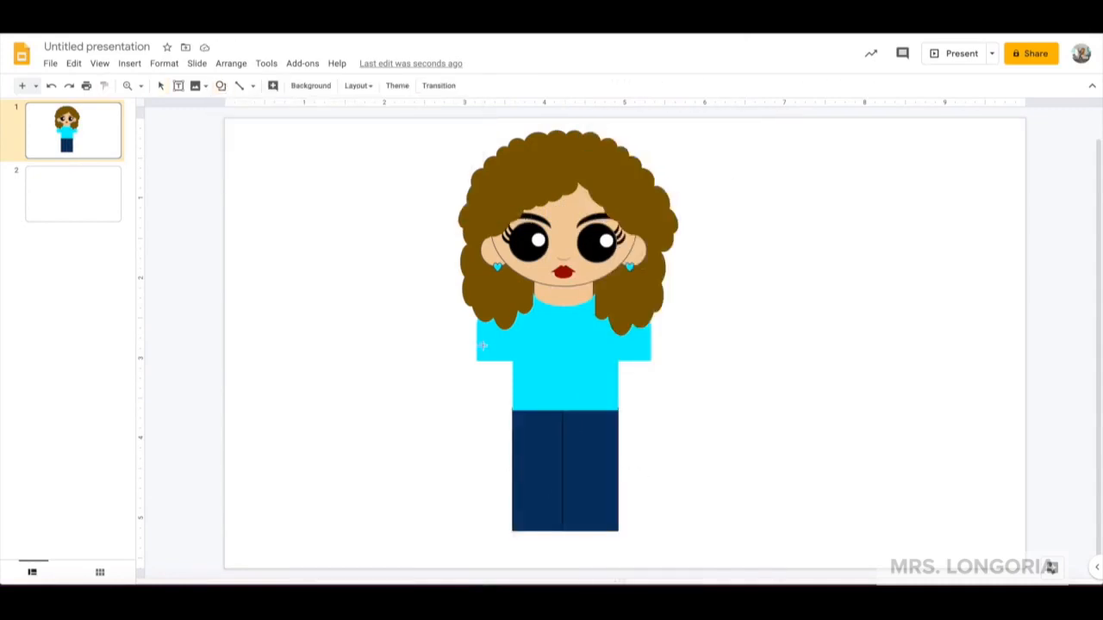
pyautogui.moveTo(482, 345); pyautogui.dragTo(514, 421)
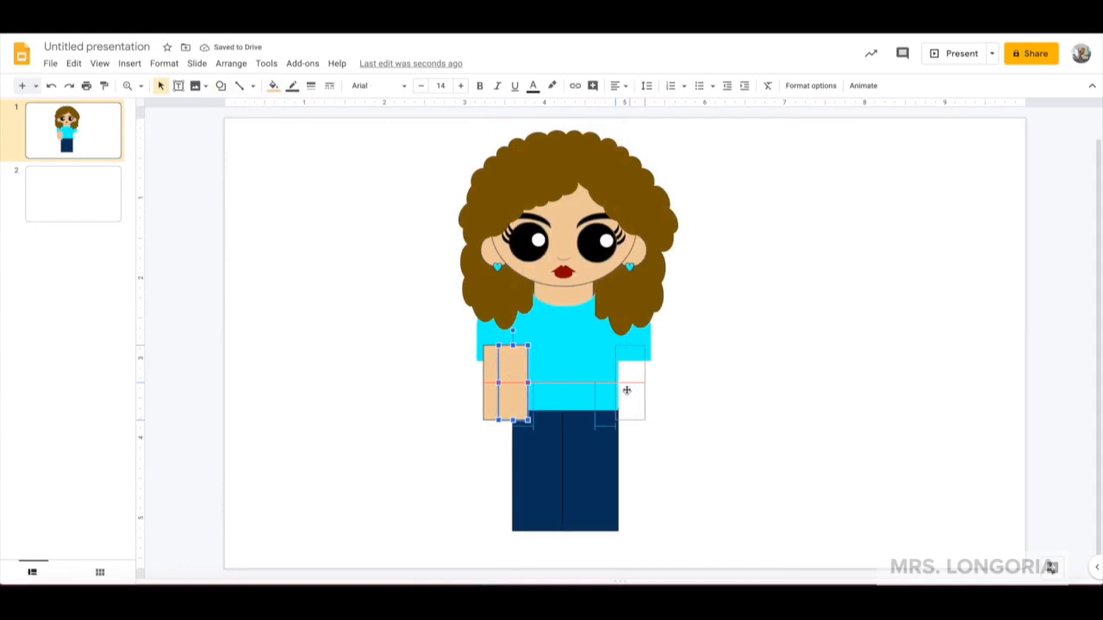
pyautogui.moveTo(627, 392); pyautogui.dragTo(627, 391)
# Step: Group both arms and send them to the back so they lie behind the cyan top
pyautogui.keyDown('shift'); pyautogui.click(500, 397); pyautogui.keyUp('shift')
pyautogui.rightClick(497, 396)
pyautogui.click(530, 448)
pyautogui.rightClick(491, 390)
pyautogui.click(732, 437)
pyautogui.click(761, 367)
# Step: Draw a skin-tone Delay shape at the end of one arm as a hand, with its rounded end pointing down
pyautogui.click(221, 85)
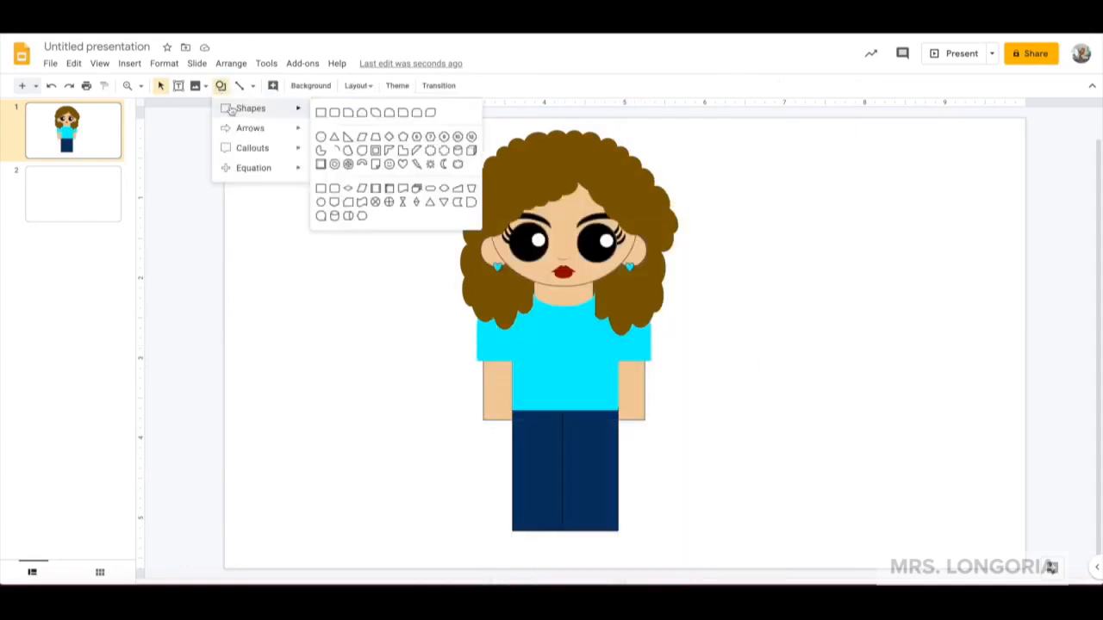
pyautogui.click(472, 203)
pyautogui.moveTo(483, 405); pyautogui.dragTo(518, 446)
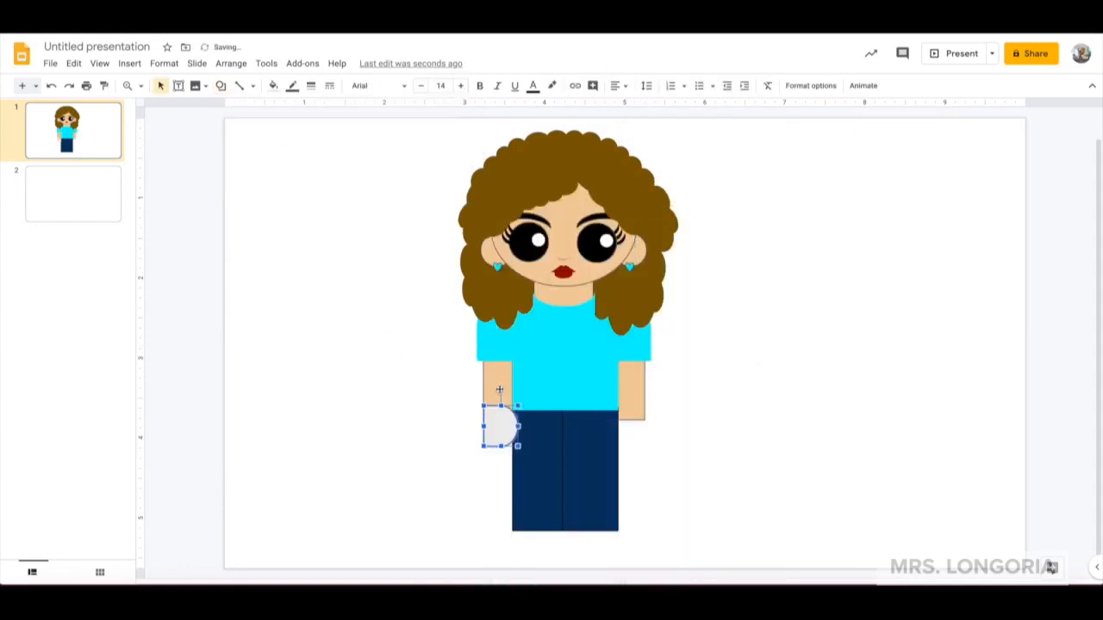
pyautogui.click(273, 85)
pyautogui.click(279, 320)
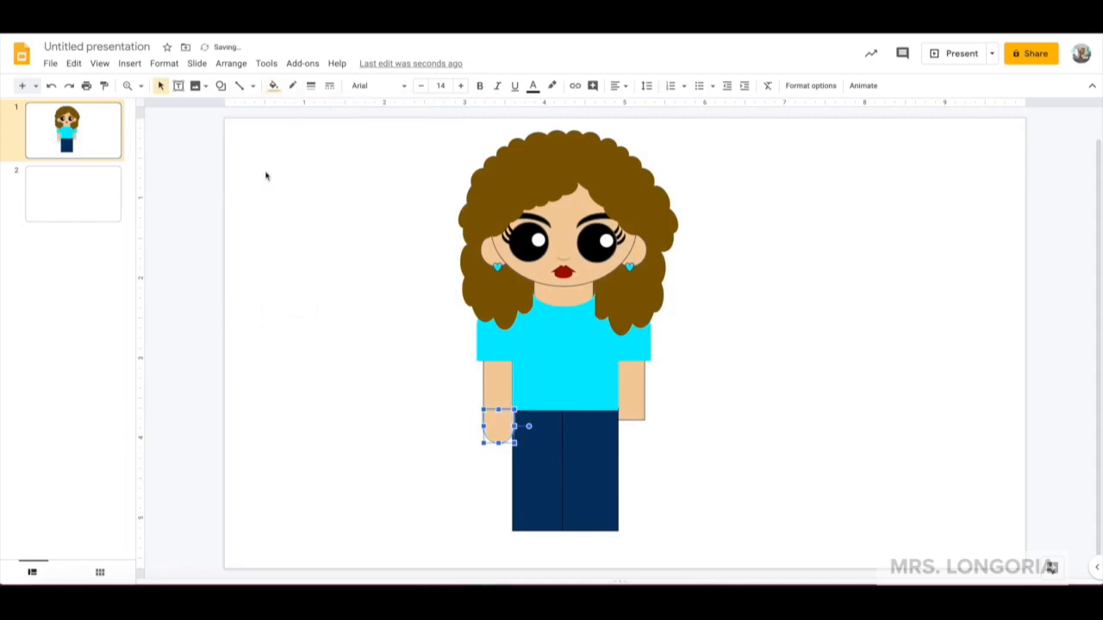
# Step: Make the arms' outline transparent and fit the hand to the width of the arm
pyautogui.click(498, 385)
pyautogui.click(292, 85)
pyautogui.click(335, 108)
pyautogui.moveTo(487, 427); pyautogui.dragTo(483, 427)
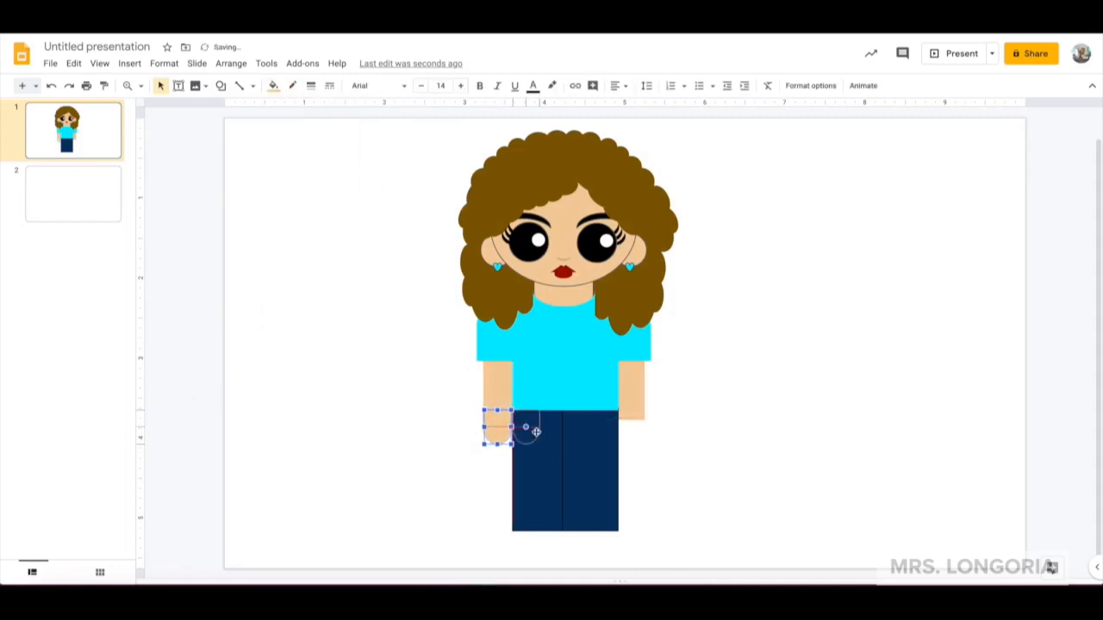
# Step: Place a duplicate of the hand on the other arm and move both hands up to overlap the arm ends
pyautogui.moveTo(638, 432); pyautogui.dragTo(640, 432)
pyautogui.keyDown('shift'); pyautogui.click(629, 432); pyautogui.keyUp('shift')
pyautogui.keyDown('shift'); pyautogui.click(629, 433); pyautogui.keyUp('shift')
pyautogui.keyDown('shift'); pyautogui.click(499, 432); pyautogui.keyUp('shift')
pyautogui.moveTo(499, 432); pyautogui.dragTo(500, 416)
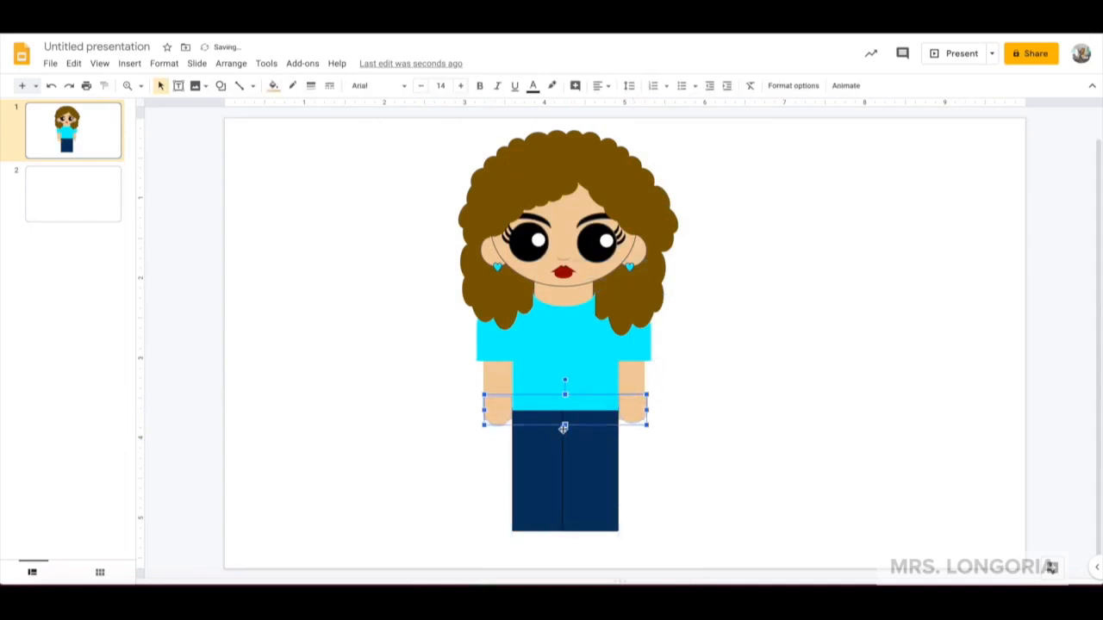
pyautogui.click(221, 86)
pyautogui.moveTo(274, 109)
pyautogui.click(417, 115)
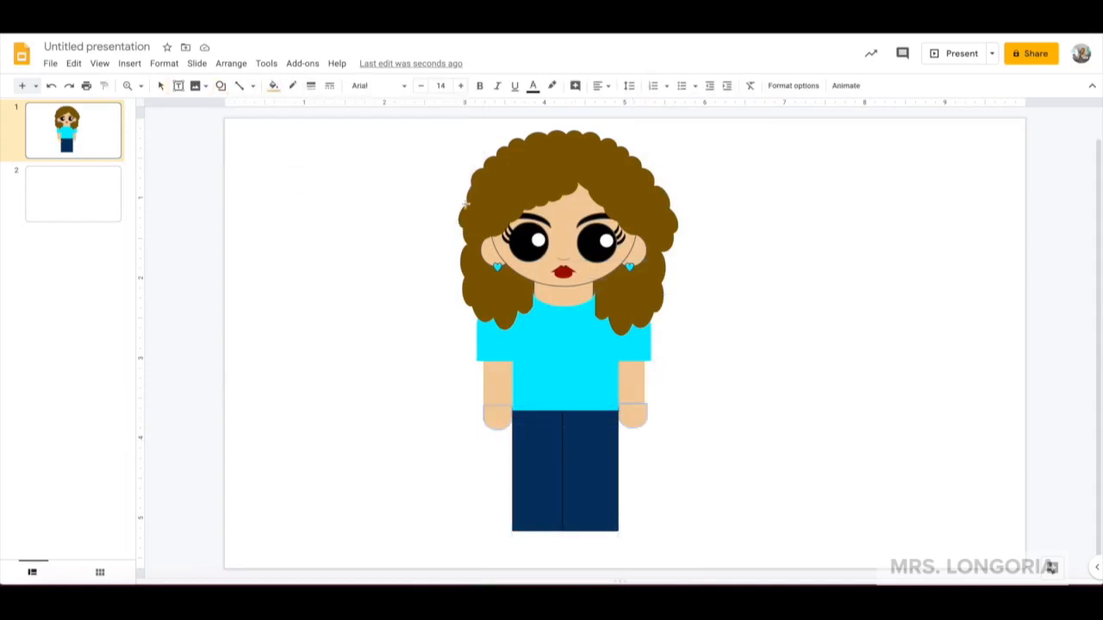
pyautogui.moveTo(498, 401); pyautogui.dragTo(516, 413)
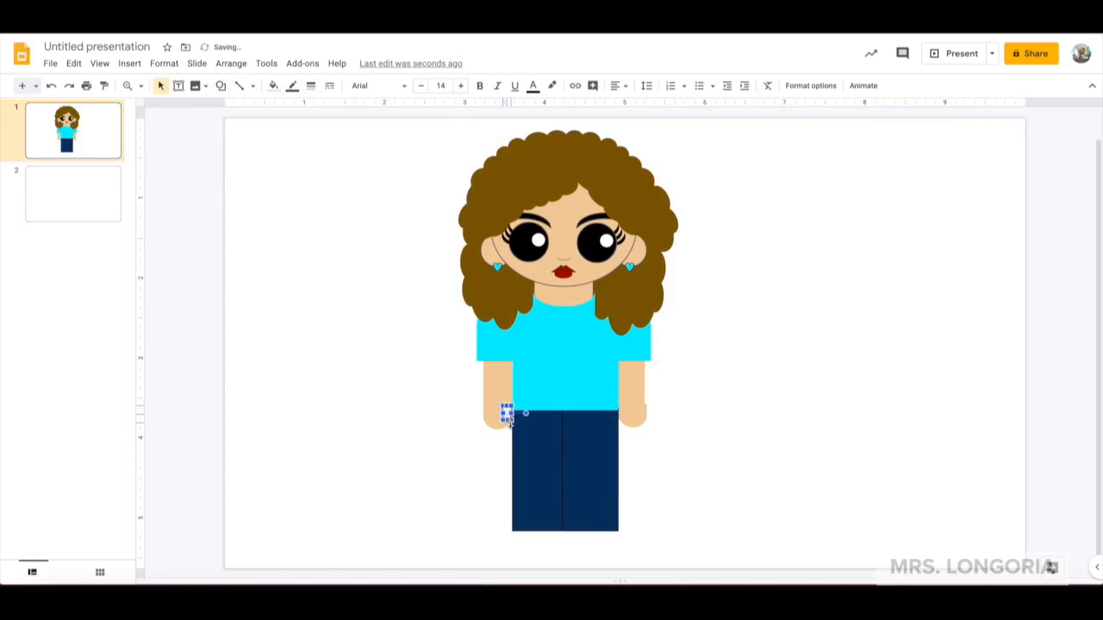
pyautogui.click(273, 86)
pyautogui.click(279, 321)
pyautogui.click(292, 86)
pyautogui.click(298, 299)
pyautogui.click(311, 86)
pyautogui.click(323, 156)
pyautogui.moveTo(508, 420); pyautogui.dragTo(507, 424)
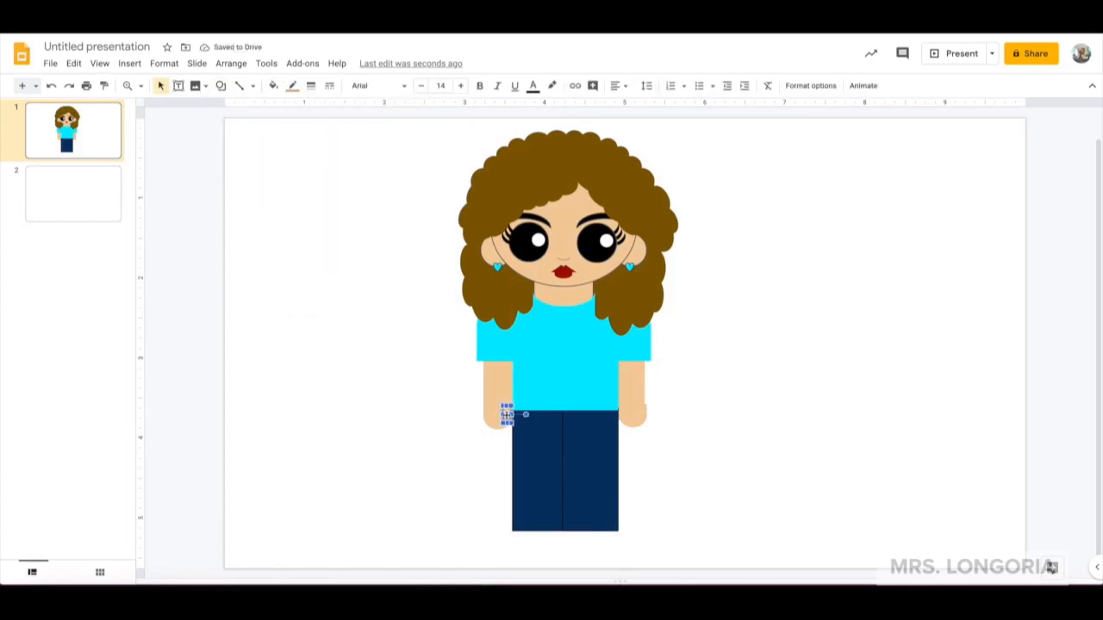
pyautogui.keyDown('shift'); pyautogui.click(507, 416); pyautogui.keyUp('shift')
pyautogui.press('Delete')
# Step: Draw a black Delay shape, rotate it so its rounded side faces up, and place it at the bottom of a leg as a shoe
pyautogui.click(578, 377)
pyautogui.click(379, 259)
pyautogui.click(221, 87)
pyautogui.moveTo(274, 110)
pyautogui.click(472, 209)
pyautogui.moveTo(270, 444)
pyautogui.mouseDown()
pyautogui.moveTo(327, 502)
pyautogui.moveTo(305, 492)
pyautogui.mouseUp()
pyautogui.moveTo(287, 431); pyautogui.dragTo(262, 438)
pyautogui.moveTo(536, 531); pyautogui.dragTo(593, 530)
# Step: Copy the shoe onto the other leg and even out the two legs so their dividing line sits between the shoes
pyautogui.rightClick(536, 531)
pyautogui.click(587, 165)
pyautogui.rightClick(537, 528)
pyautogui.click(588, 181)
pyautogui.click(532, 460)
pyautogui.rightClick(532, 461)
pyautogui.click(576, 298)
pyautogui.click(581, 470)
pyautogui.click(648, 527)
# Step: Draw a heart shape on the front of the cyan top and fill it with magenta
pyautogui.click(220, 86)
pyautogui.moveTo(257, 108)
pyautogui.click(415, 165)
pyautogui.moveTo(543, 333)
pyautogui.mouseDown()
pyautogui.moveTo(563, 365)
pyautogui.moveTo(596, 383)
pyautogui.mouseUp()
pyautogui.click(274, 86)
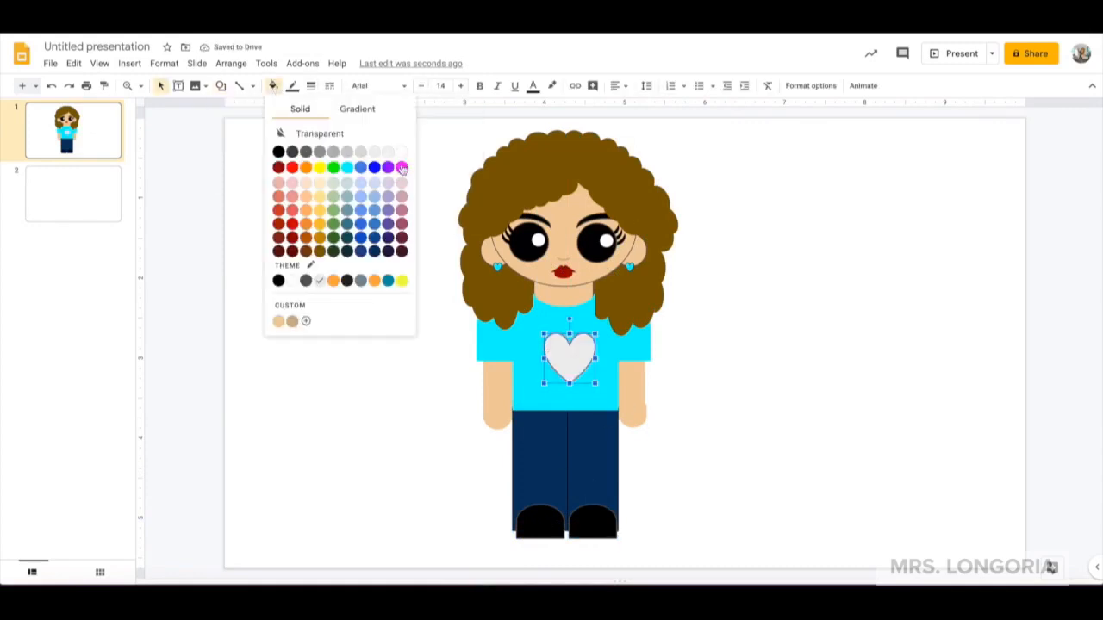
pyautogui.click(401, 168)
pyautogui.click(741, 378)
# Step: Move the magenta heart up so it sits centred on the chest just below the neckline
pyautogui.click(567, 302)
pyautogui.click(565, 314)
pyautogui.click(748, 349)
pyautogui.moveTo(565, 345); pyautogui.dragTo(582, 306)
pyautogui.click(790, 305)
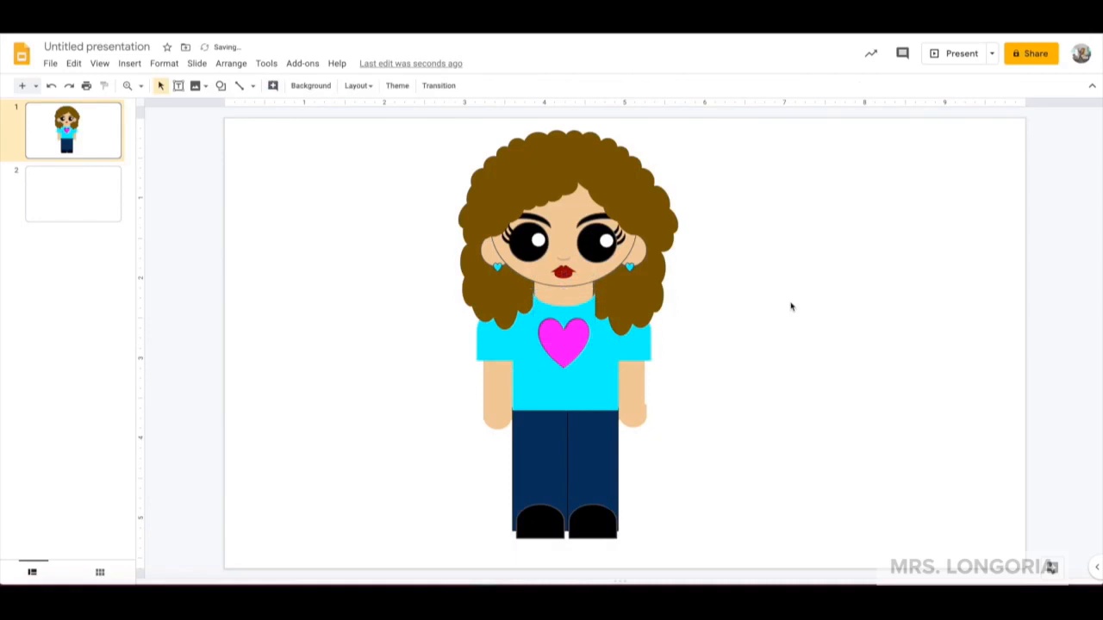
# Step: Narrow the sleeves and the arms slightly on both sides so they sit closer to the torso
pyautogui.click(497, 343)
pyautogui.moveTo(478, 333); pyautogui.dragTo(489, 332)
pyautogui.moveTo(651, 333); pyautogui.dragTo(646, 332)
pyautogui.click(642, 315)
pyautogui.click(483, 387)
pyautogui.moveTo(640, 384); pyautogui.dragTo(641, 383)
# Step: Group the two hands and adjust their outer edges to line up with the narrowed arms
pyautogui.click(634, 420)
pyautogui.keyDown('shift'); pyautogui.click(492, 425); pyautogui.keyUp('shift')
pyautogui.rightClick(492, 425)
pyautogui.click(564, 447)
pyautogui.moveTo(484, 417); pyautogui.dragTo(486, 417)
pyautogui.click(673, 470)
pyautogui.click(499, 425)
pyautogui.moveTo(642, 417); pyautogui.dragTo(645, 418)
pyautogui.click(675, 472)
# Step: Shorten the legs together with the shoes
pyautogui.click(580, 486)
pyautogui.moveTo(565, 539); pyautogui.dragTo(566, 502)
pyautogui.click(631, 418)
# Step: Shorten the cyan torso from its lower edge and move the legs and shoes up to meet it
pyautogui.click(566, 399)
pyautogui.moveTo(565, 411); pyautogui.dragTo(566, 396)
pyautogui.click(577, 448)
pyautogui.moveTo(577, 448); pyautogui.dragTo(578, 436)
# Step: Group all shapes of the finished avatar and move it to the left half of the slide
pyautogui.moveTo(715, 521); pyautogui.dragTo(465, 148)
pyautogui.rightClick(579, 293)
pyautogui.click(681, 449)
pyautogui.moveTo(579, 345); pyautogui.dragTo(389, 374)
pyautogui.click(711, 419)
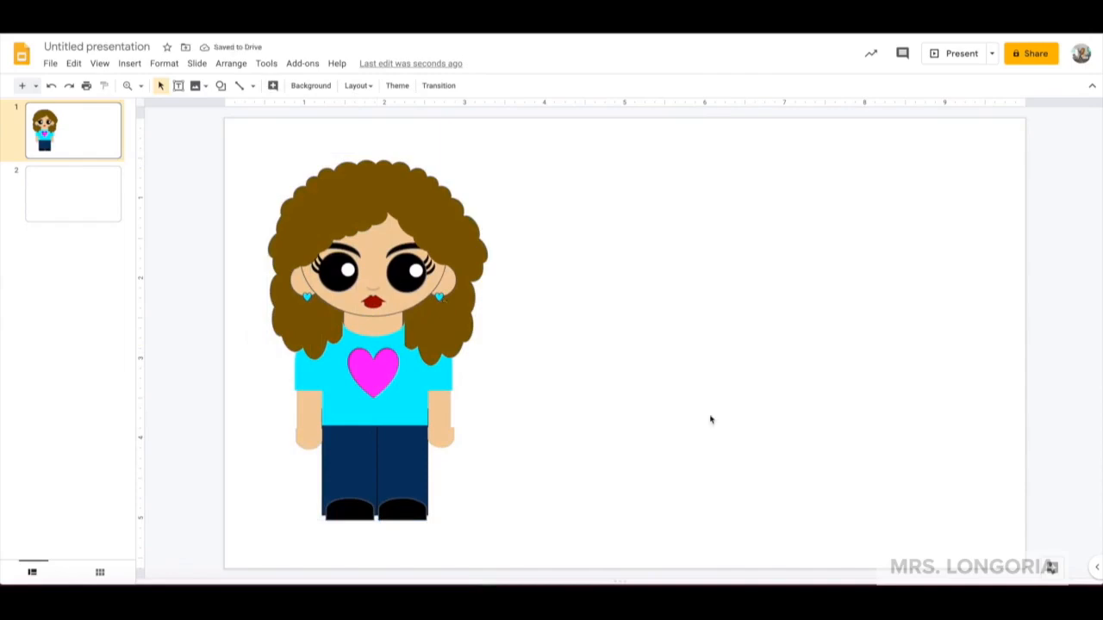